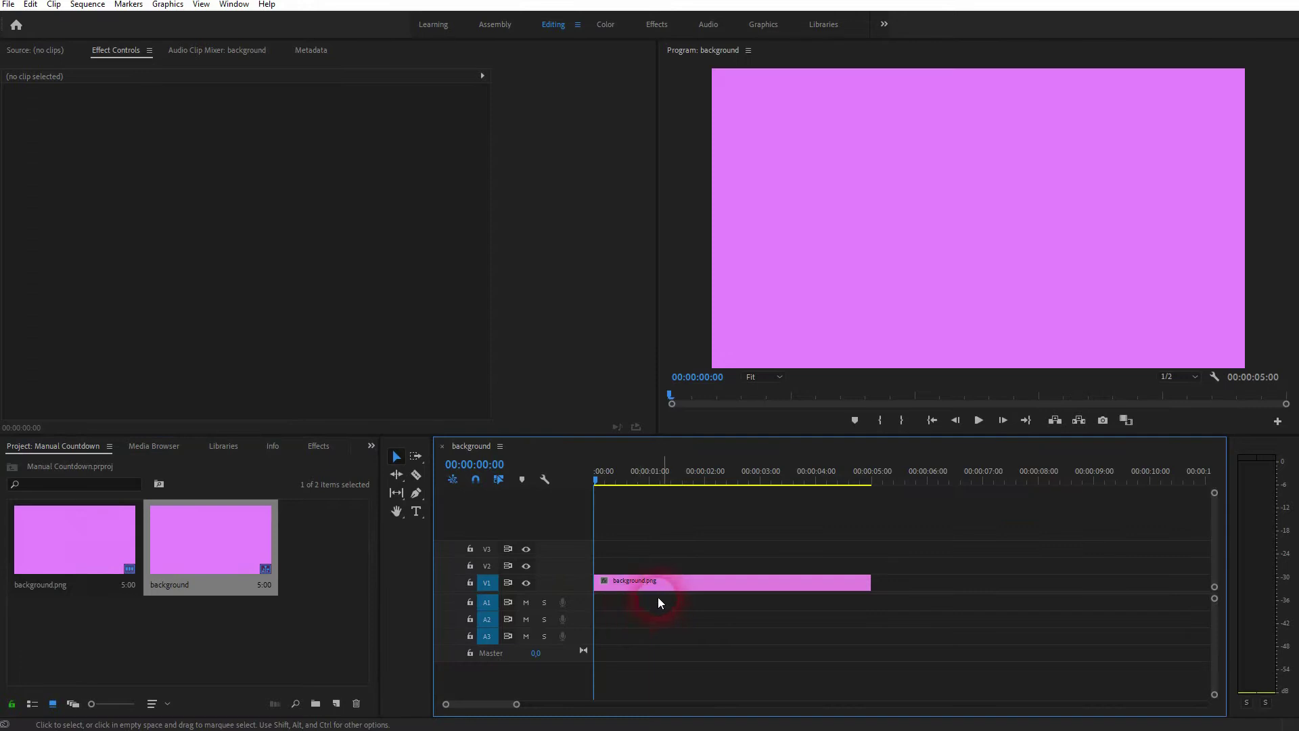
Extend the background.png clip on track V1 to a duration of 00:00:12:19
{"action": "left_click_drag", "start_coordinate": [869, 583], "coordinate": [1169, 600]}
{"action": "key", "text": "minus"}
{"action": "key", "text": "minus"}
{"action": "key", "text": "minus"}
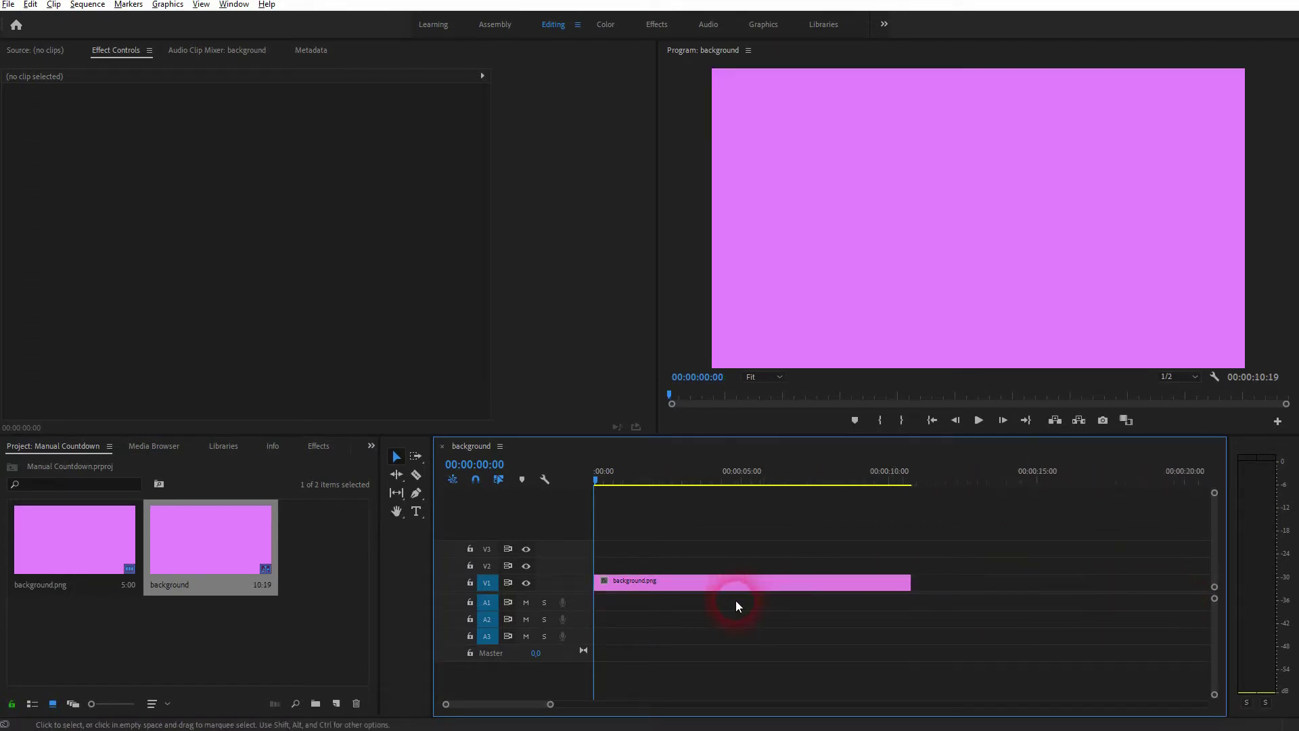
{"action": "left_click_drag", "start_coordinate": [802, 588], "coordinate": [839, 582]}
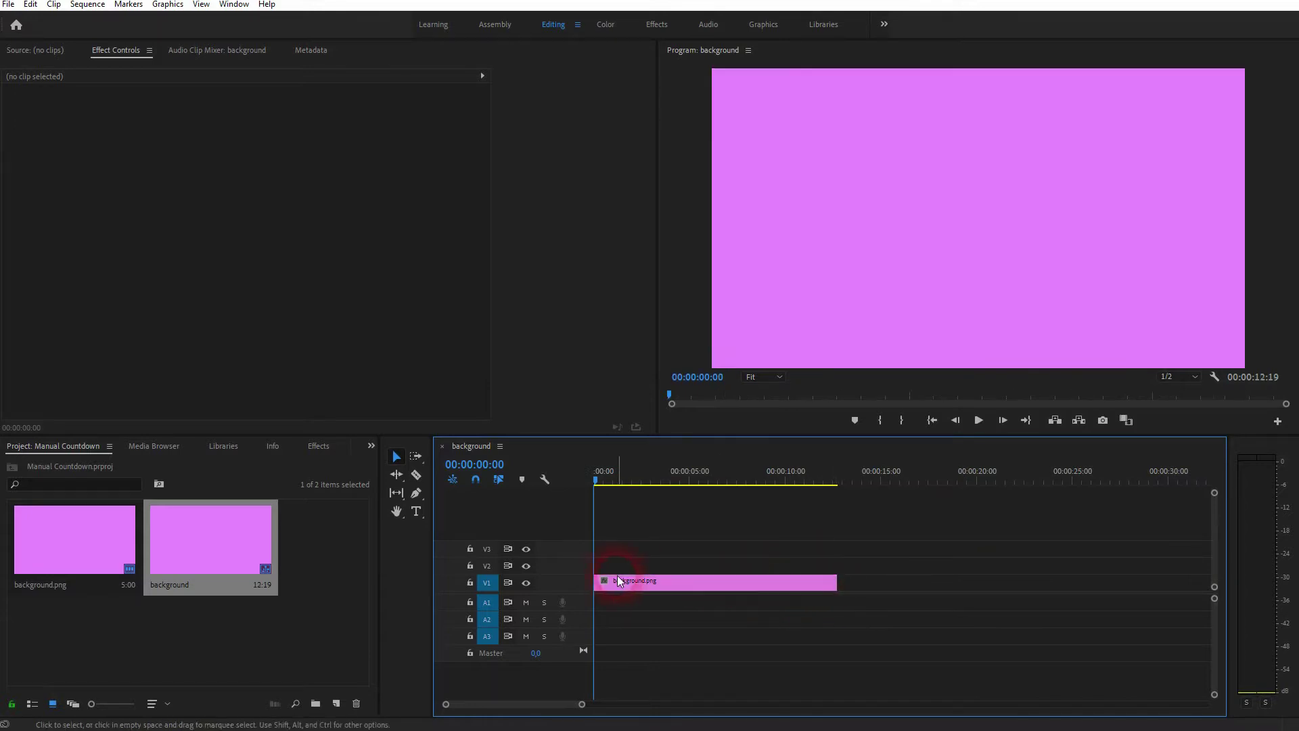
{"action": "left_click_drag", "start_coordinate": [603, 478], "coordinate": [556, 483]}
{"action": "left_click", "coordinate": [671, 548]}
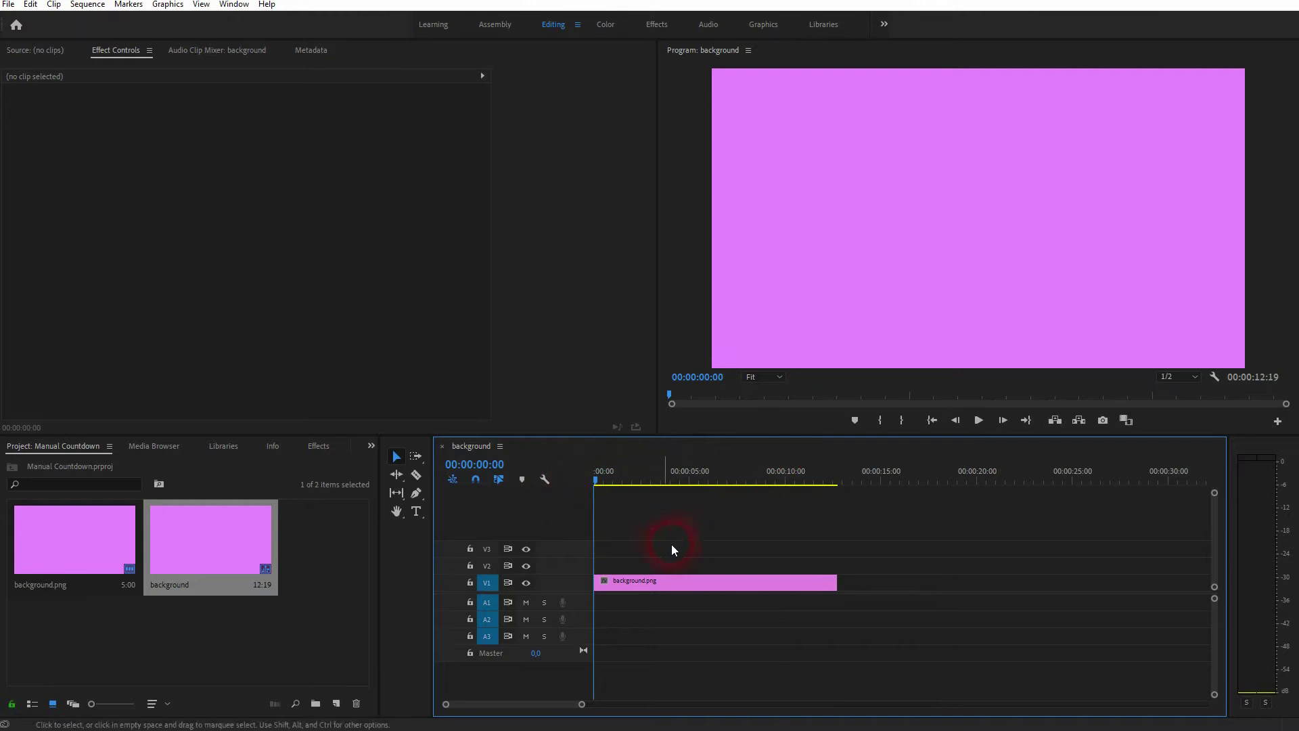
Create a new Transparent Video item at 1920 × 1080, 25 fps, with square pixels
{"action": "right_click", "coordinate": [326, 610]}
{"action": "mouse_move", "coordinate": [441, 429]}
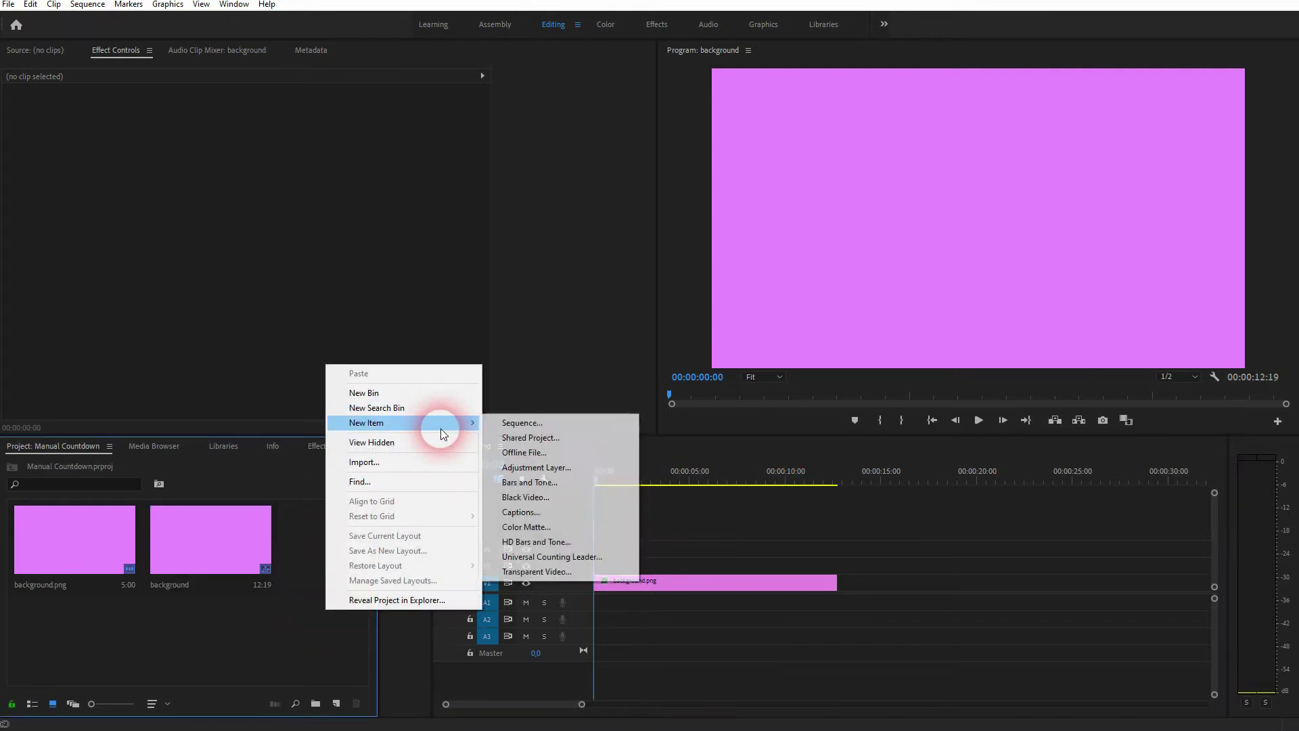
{"action": "left_click", "coordinate": [555, 571]}
{"action": "left_click", "coordinate": [647, 338]}
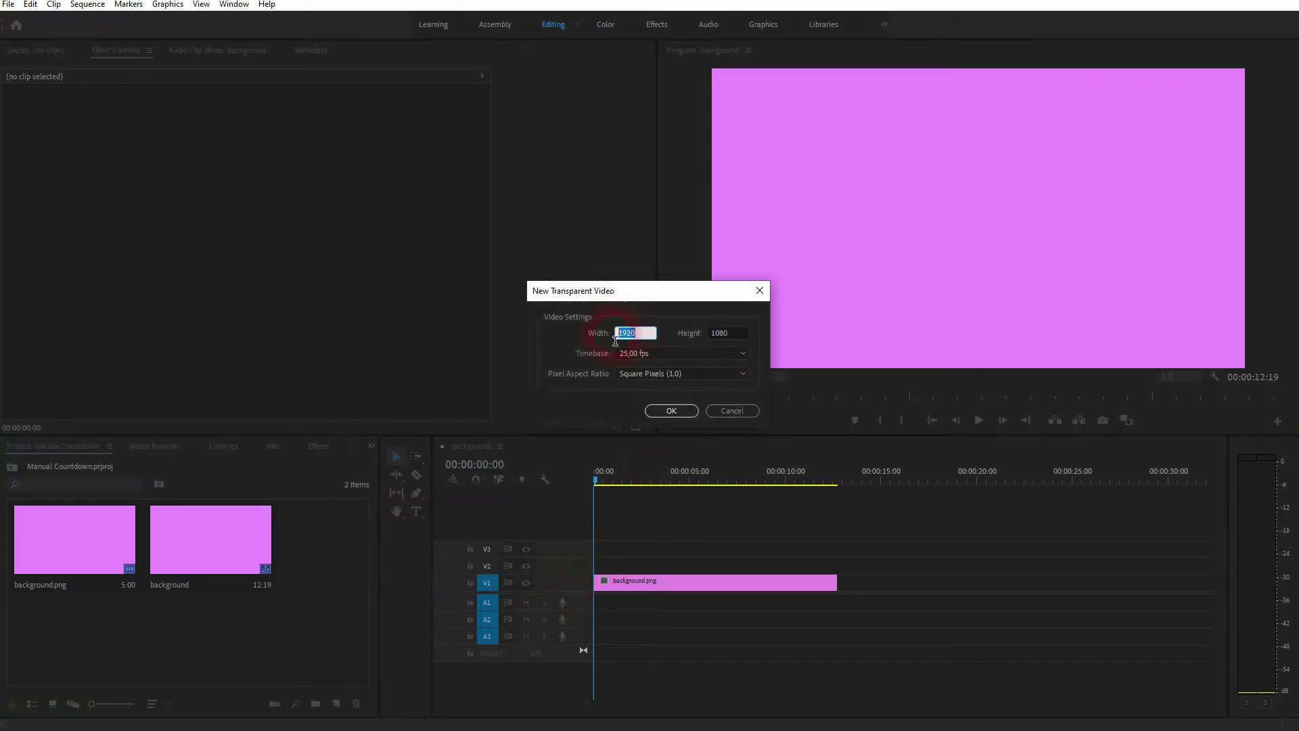
{"action": "left_click", "coordinate": [717, 338]}
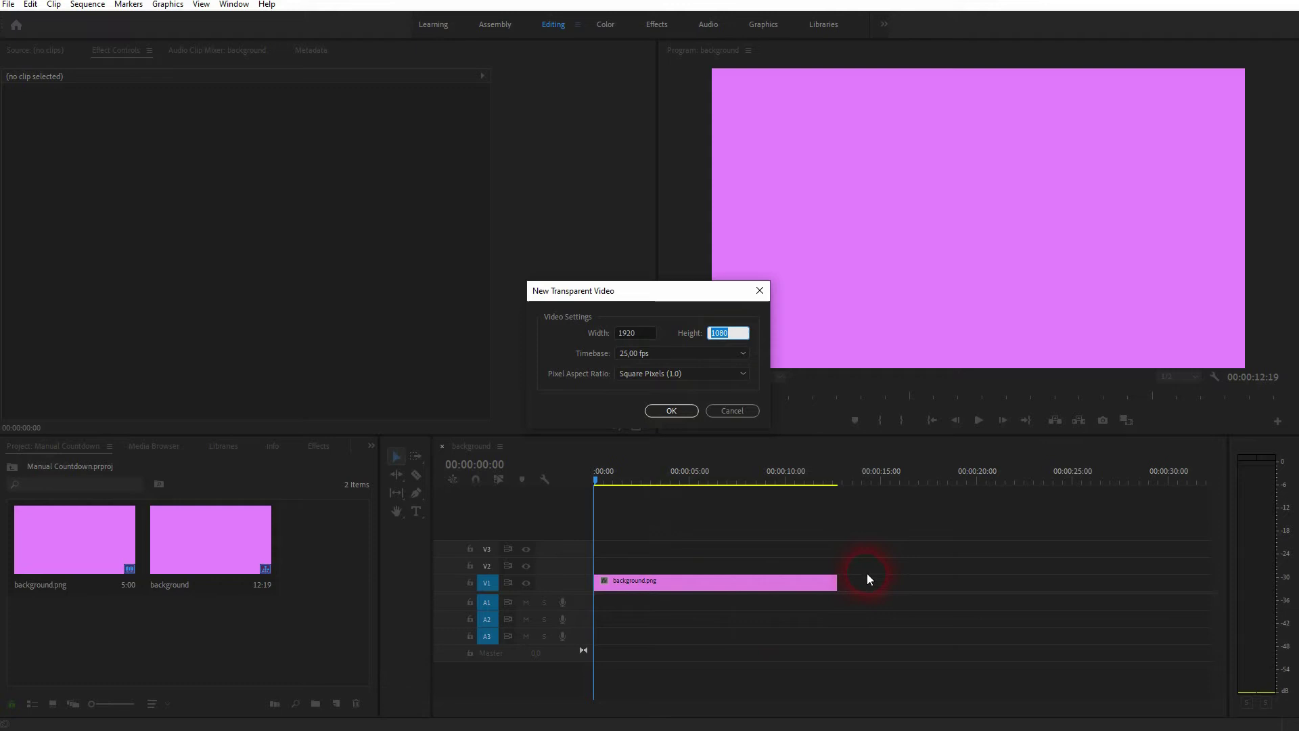
{"action": "left_click", "coordinate": [671, 411]}
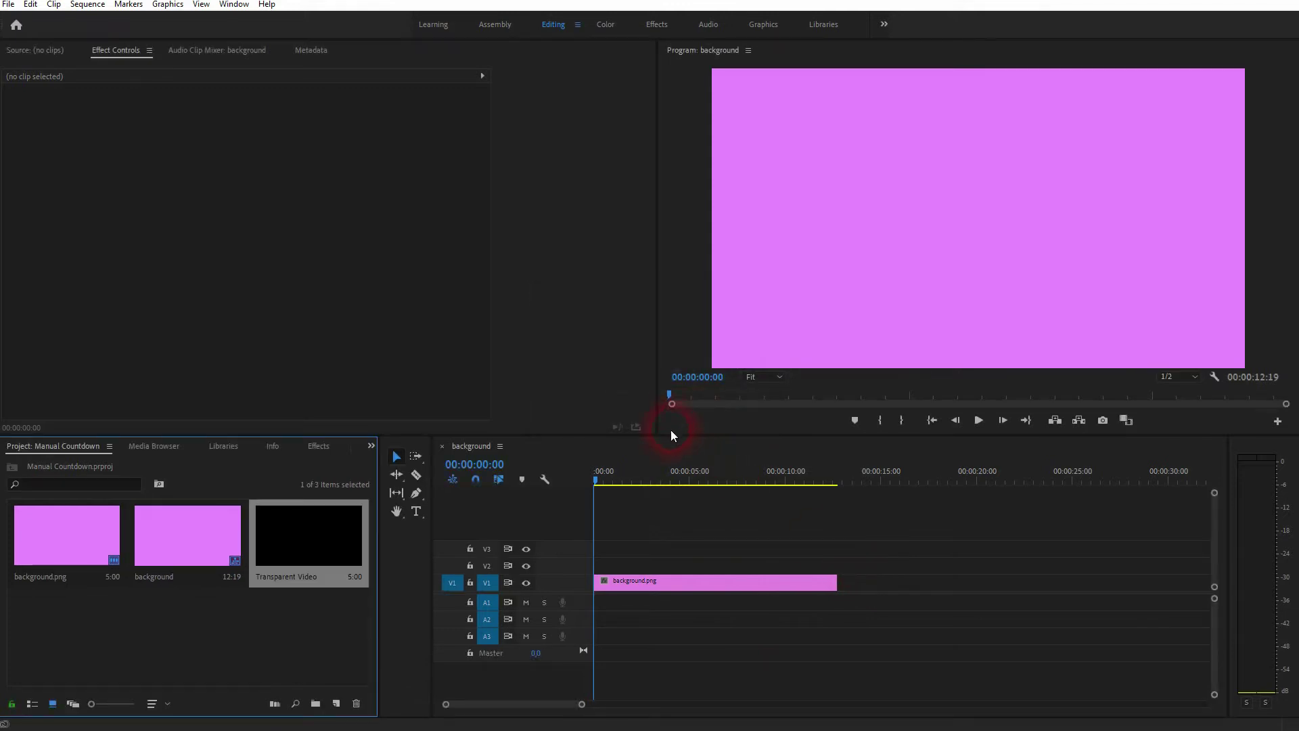
Place the Transparent Video at the start of track V2 and extend it to match the background clip's length
{"action": "left_click_drag", "start_coordinate": [295, 541], "coordinate": [604, 567]}
{"action": "left_click_drag", "start_coordinate": [687, 566], "coordinate": [840, 568]}
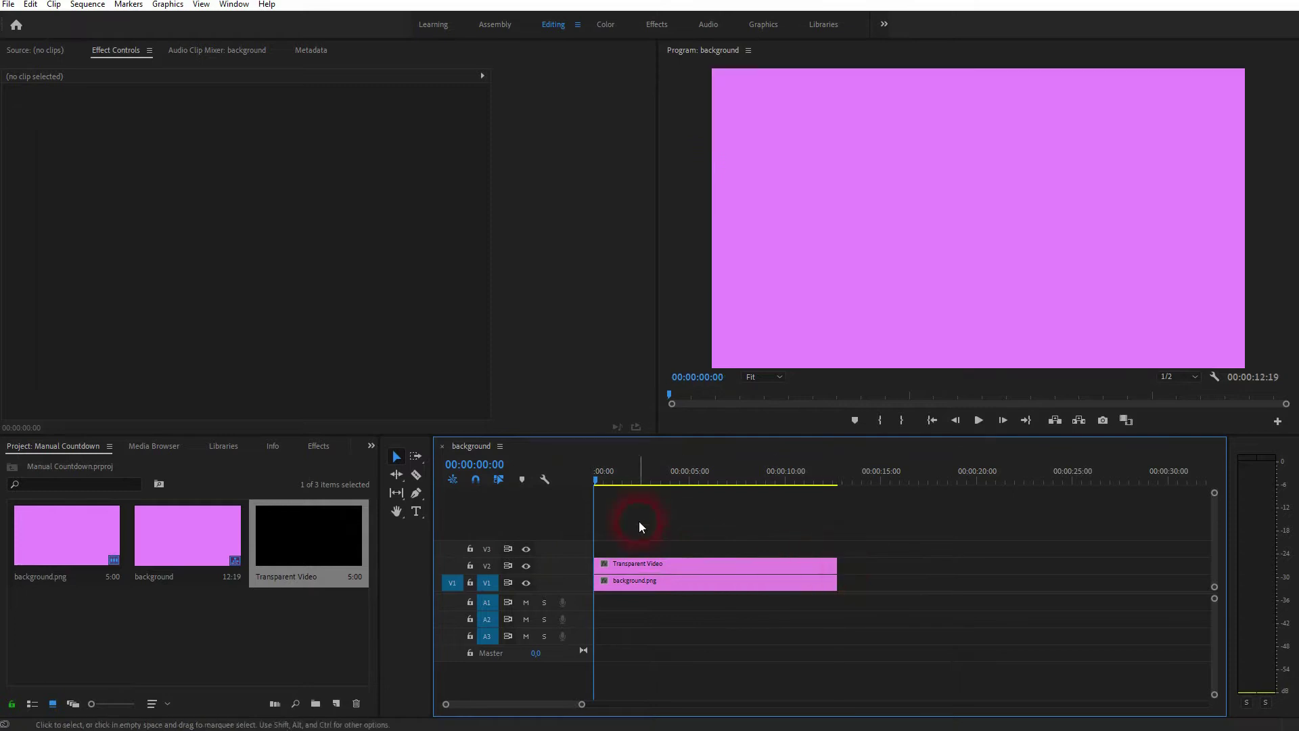
{"action": "left_click_drag", "start_coordinate": [596, 478], "coordinate": [801, 491]}
{"action": "key", "text": "Home"}
Find the Timecode video effect and apply it to the Transparent Video clip
{"action": "left_click", "coordinate": [669, 562]}
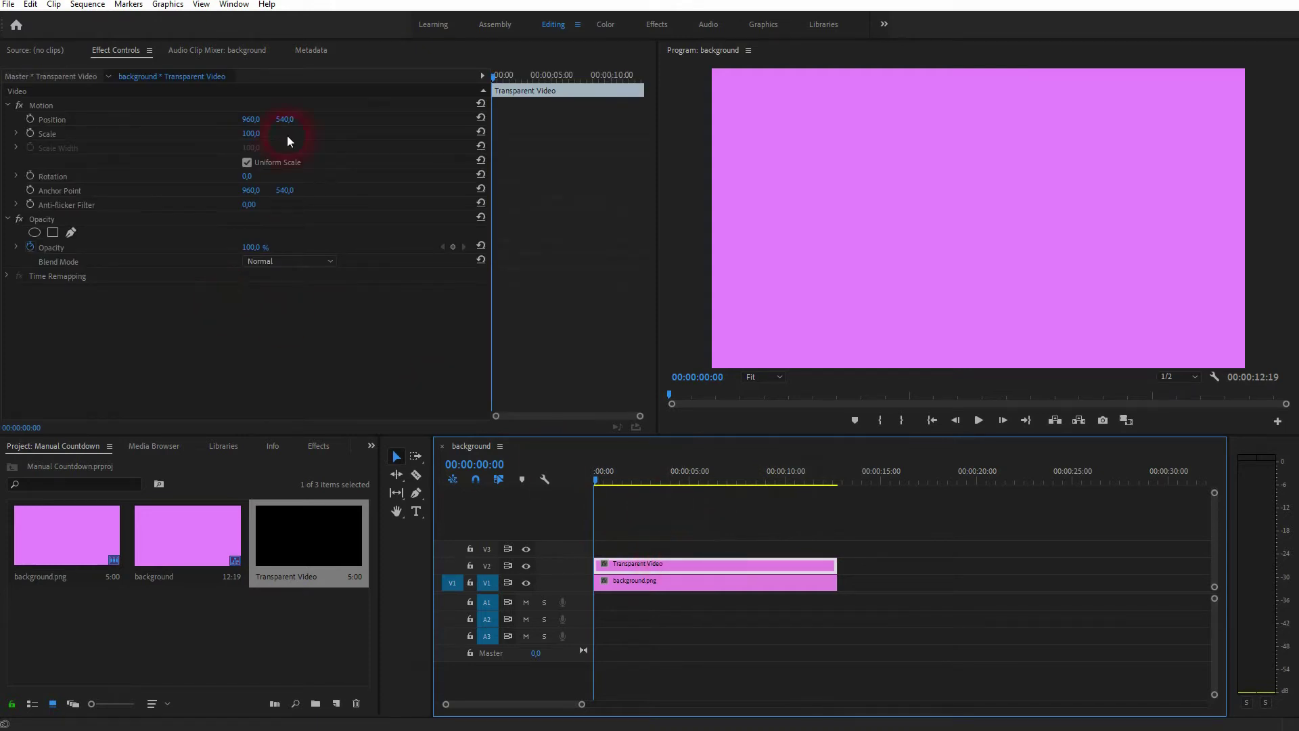
{"action": "left_click", "coordinate": [318, 448]}
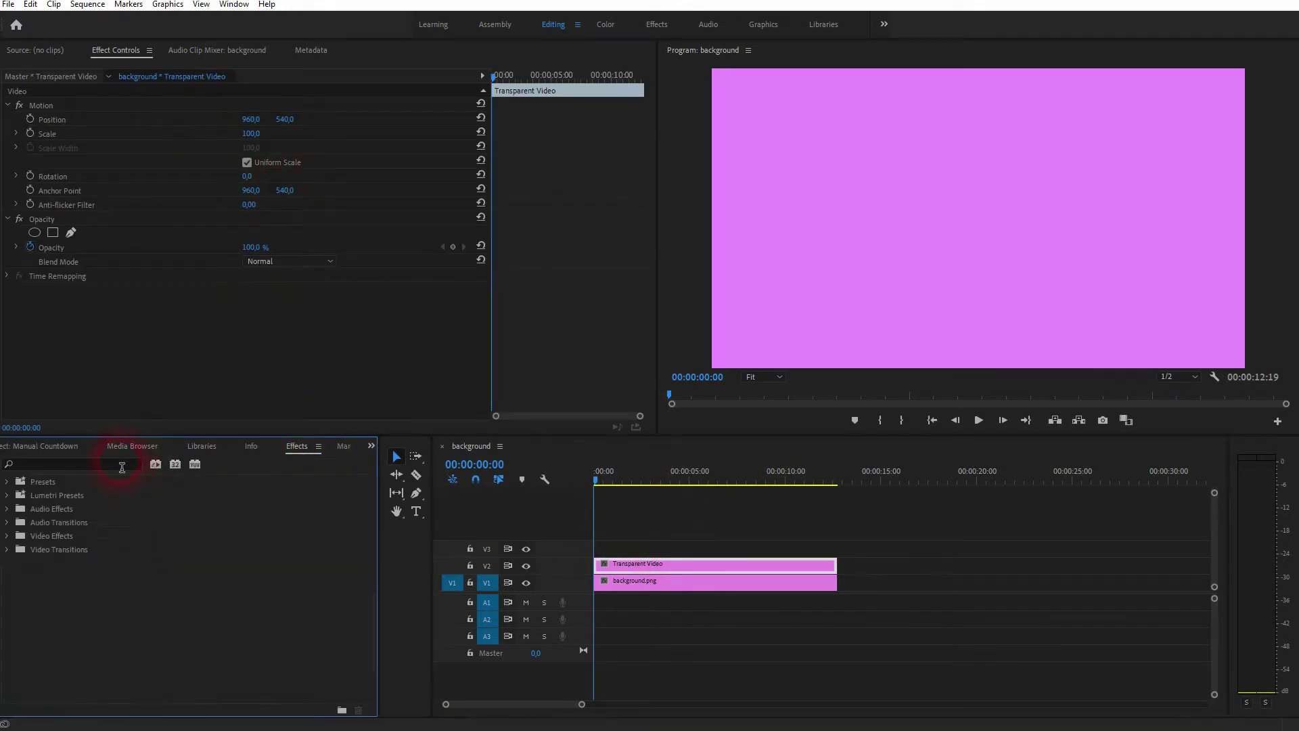
{"action": "left_click", "coordinate": [122, 466]}
{"action": "type", "text": "time"}
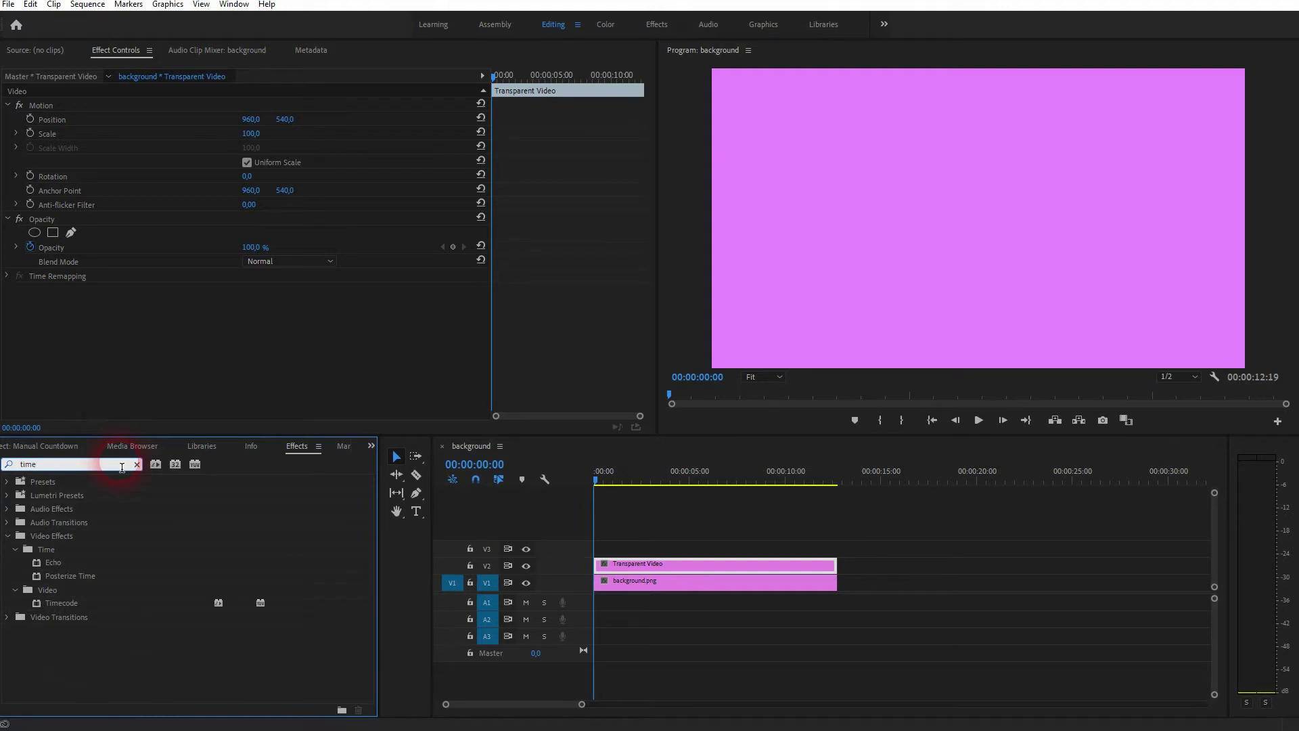
{"action": "left_click_drag", "start_coordinate": [71, 602], "coordinate": [667, 570]}
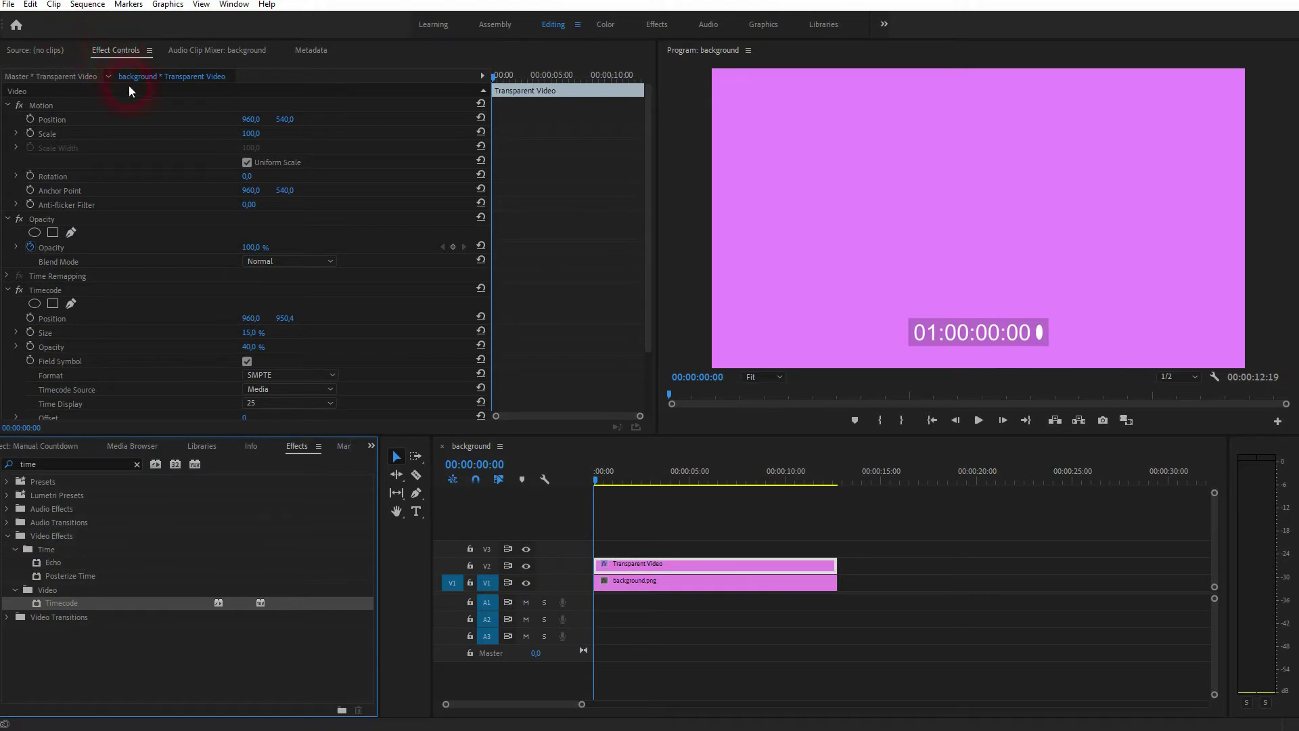
Review the Timecode effect's settings for the Transparent Video clip
{"action": "left_click", "coordinate": [234, 4]}
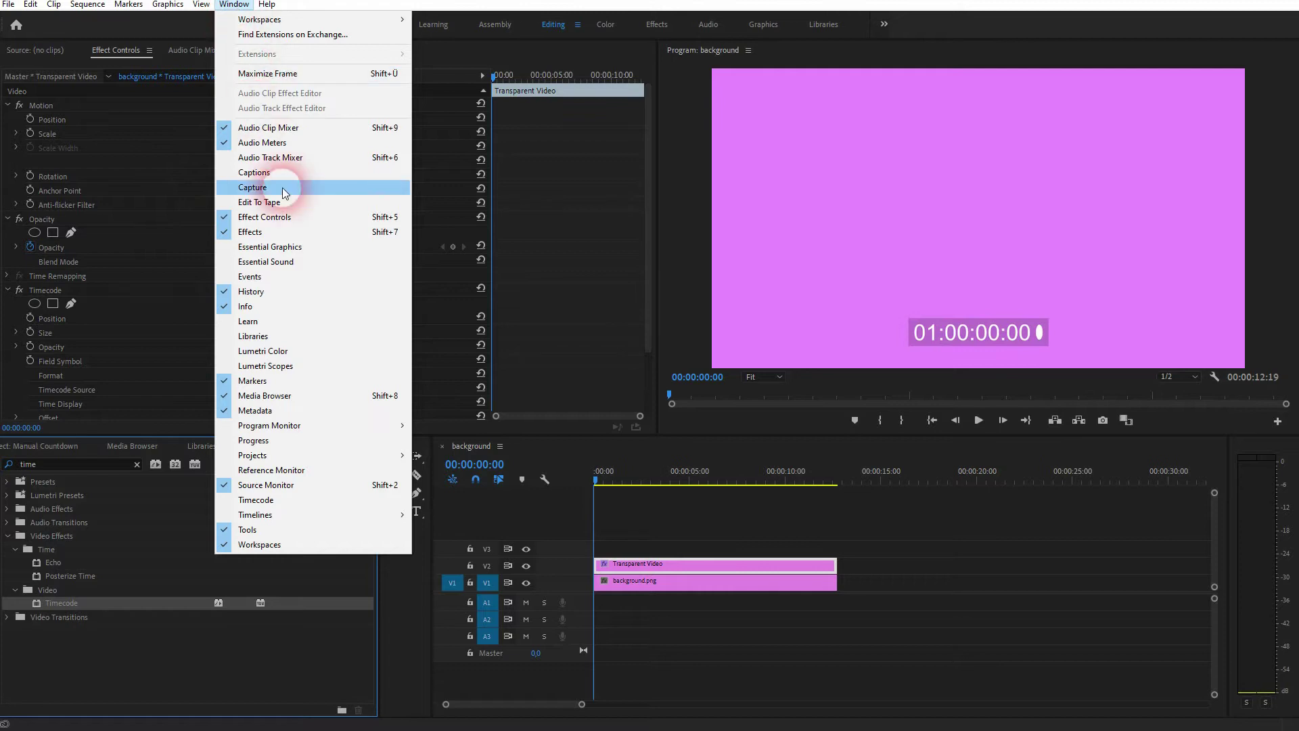
{"action": "left_click", "coordinate": [291, 216]}
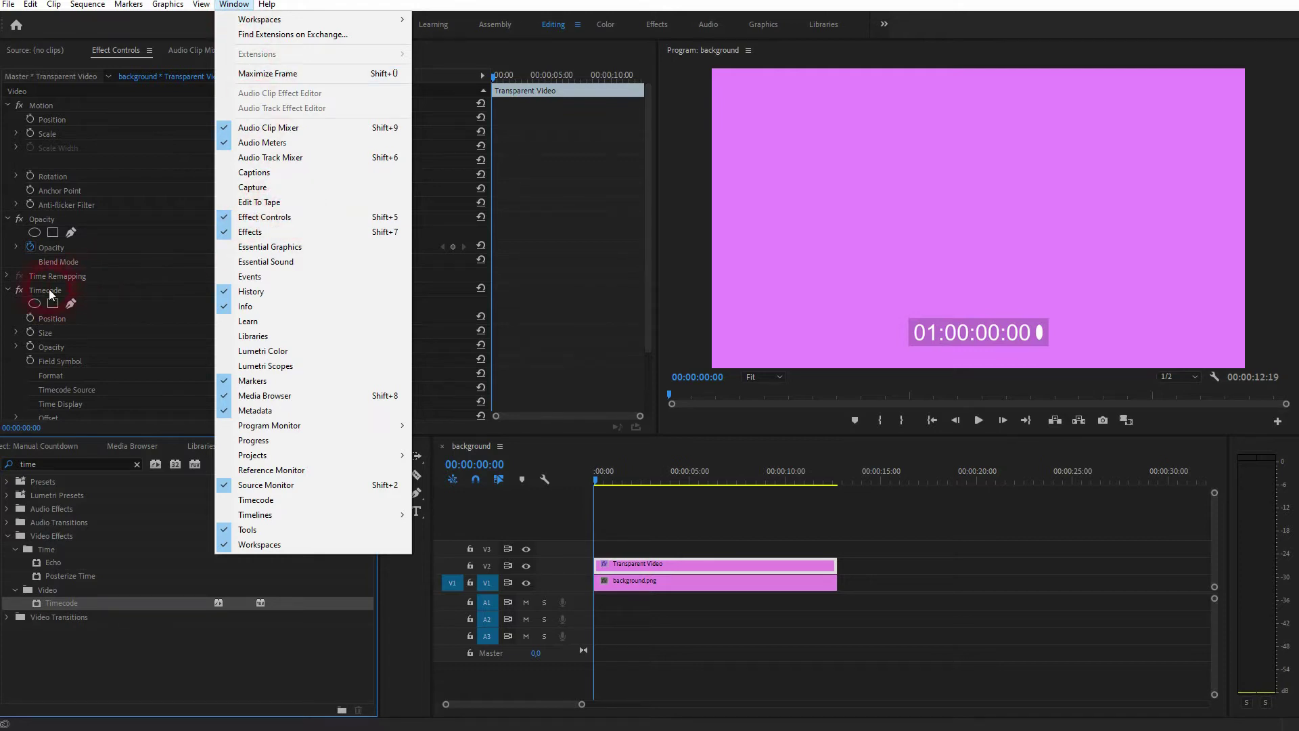
{"action": "left_click", "coordinate": [49, 289]}
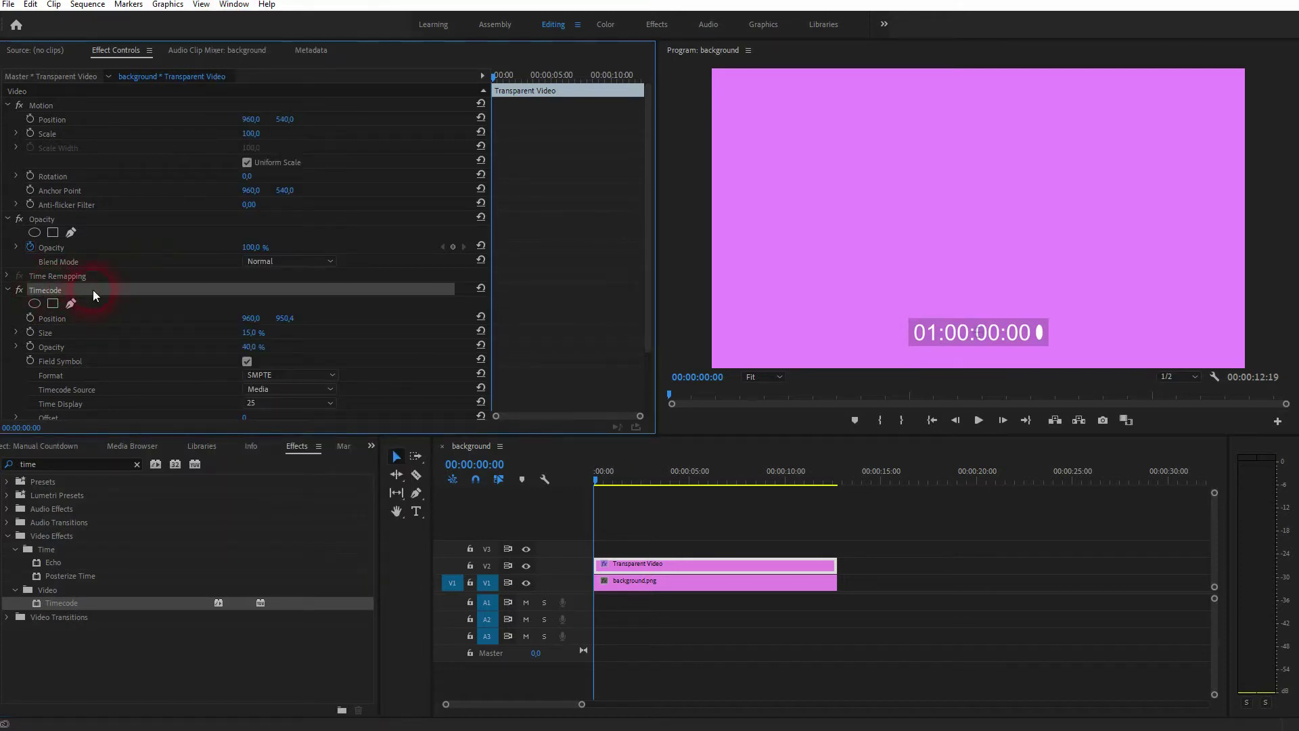
{"action": "scroll", "coordinate": [95, 290], "scroll_direction": "down", "scroll_amount": 3}
{"action": "left_click", "coordinate": [8, 214]}
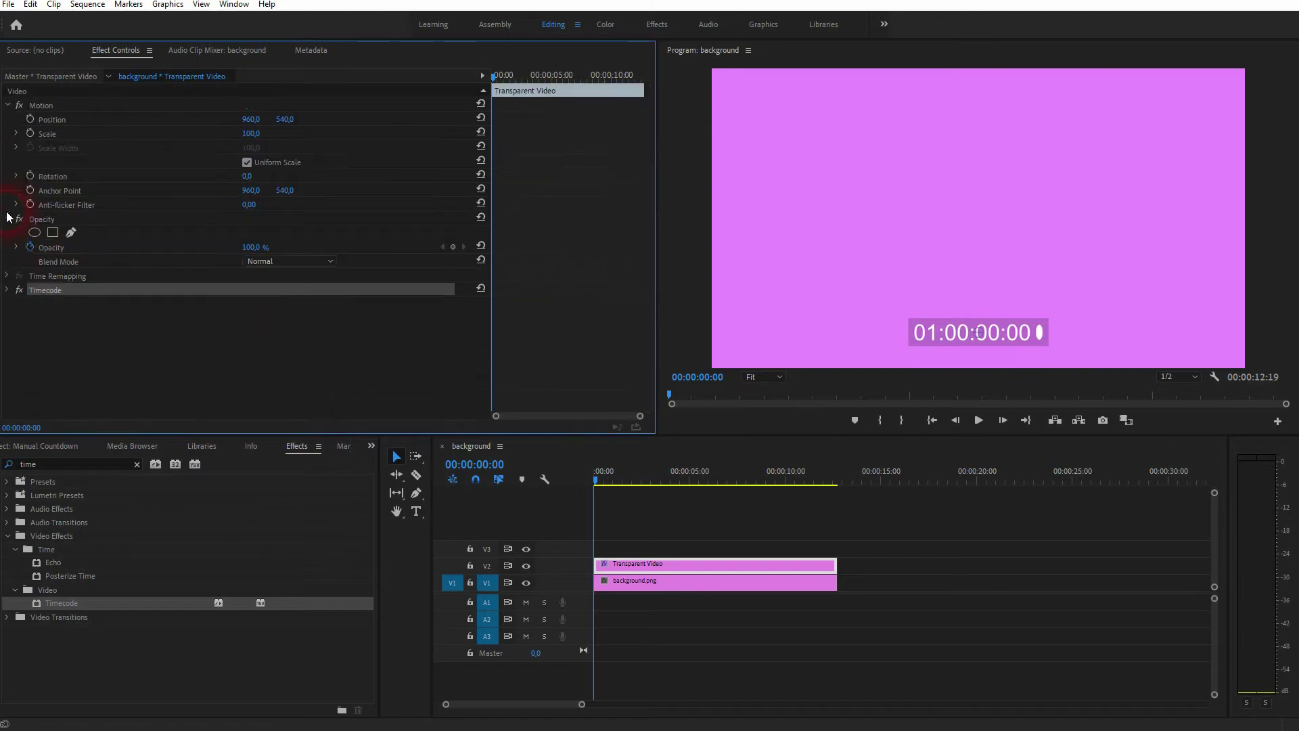
{"action": "left_click", "coordinate": [8, 291]}
{"action": "scroll", "coordinate": [184, 306], "scroll_direction": "down", "scroll_amount": 3}
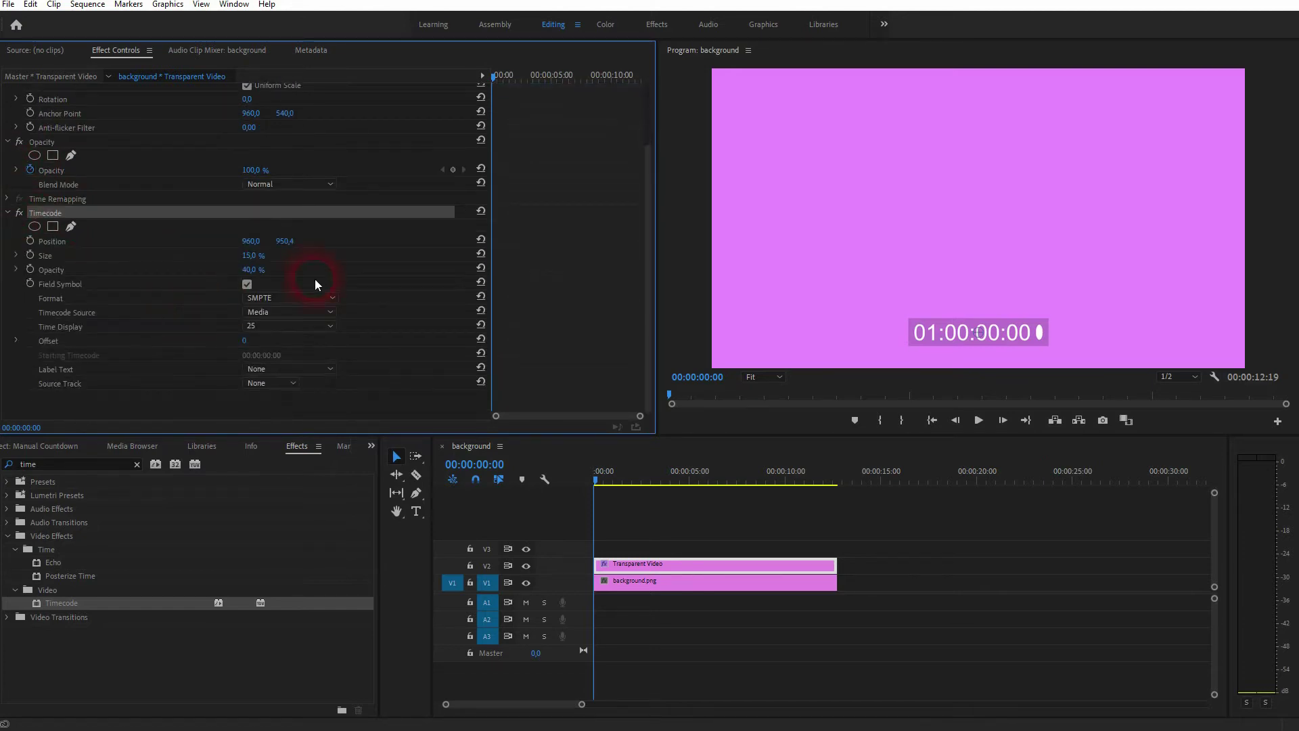
{"action": "left_click_drag", "start_coordinate": [595, 477], "coordinate": [576, 509]}
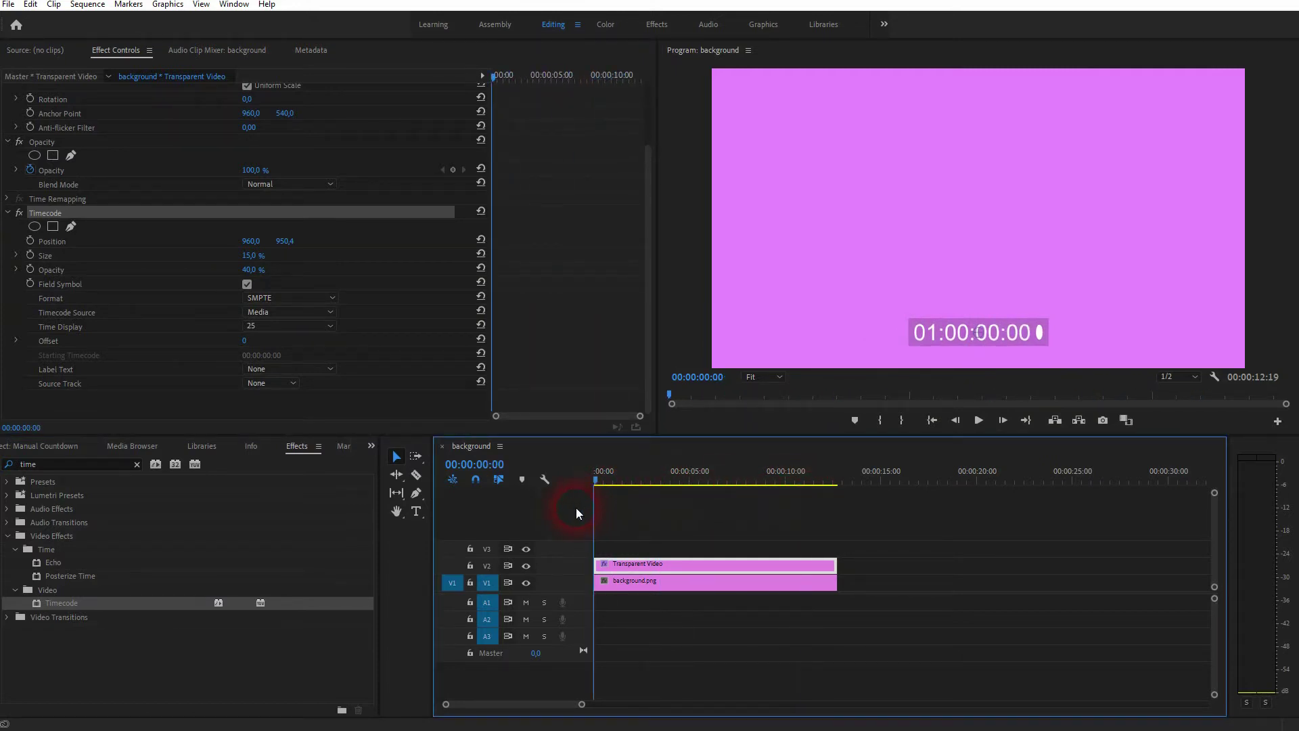
Enlarge the timecode to 58.8% and center it in the frame at position 952, 587.4
{"action": "mouse_move", "coordinate": [261, 260]}
{"action": "left_mouse_down"}
{"action": "mouse_move", "coordinate": [294, 260]}
{"action": "mouse_move", "coordinate": [249, 249]}
{"action": "left_mouse_up"}
{"action": "left_click_drag", "start_coordinate": [980, 333], "coordinate": [977, 333]}
{"action": "left_click_drag", "start_coordinate": [294, 244], "coordinate": [181, 243]}
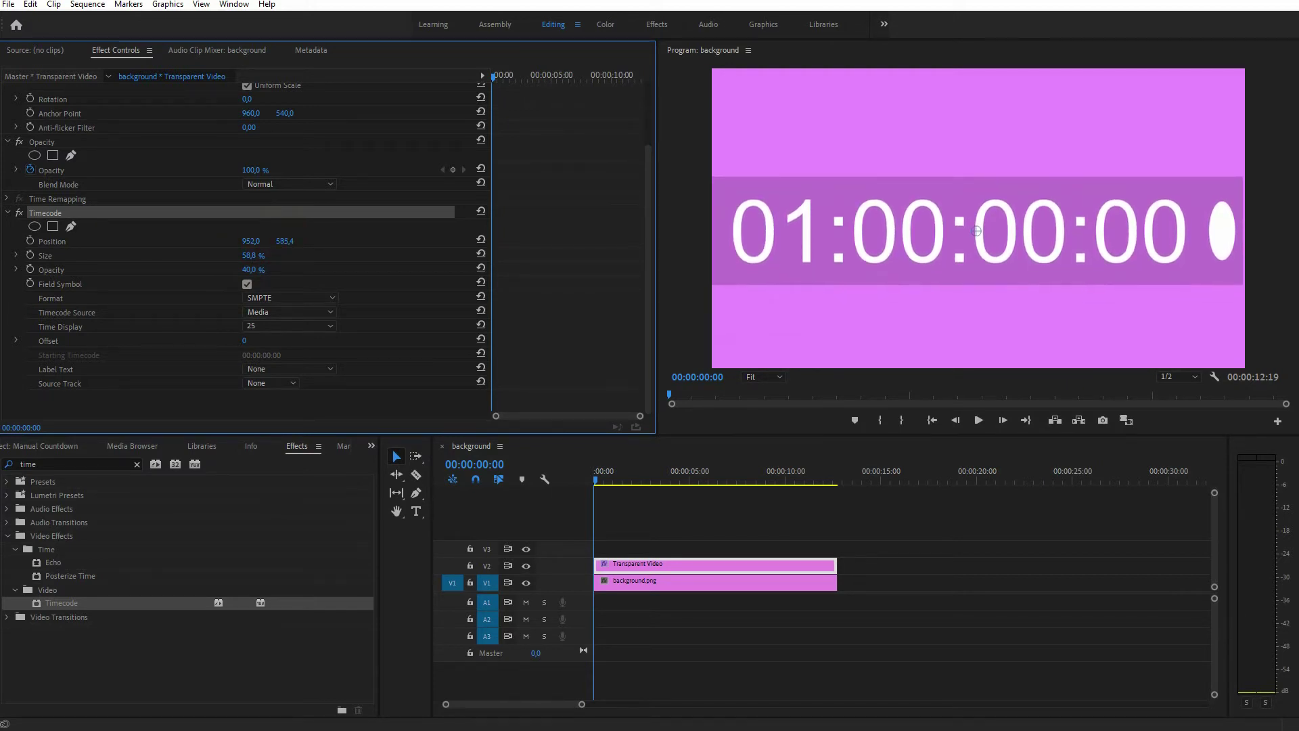
{"action": "left_click_drag", "start_coordinate": [977, 231], "coordinate": [976, 231]}
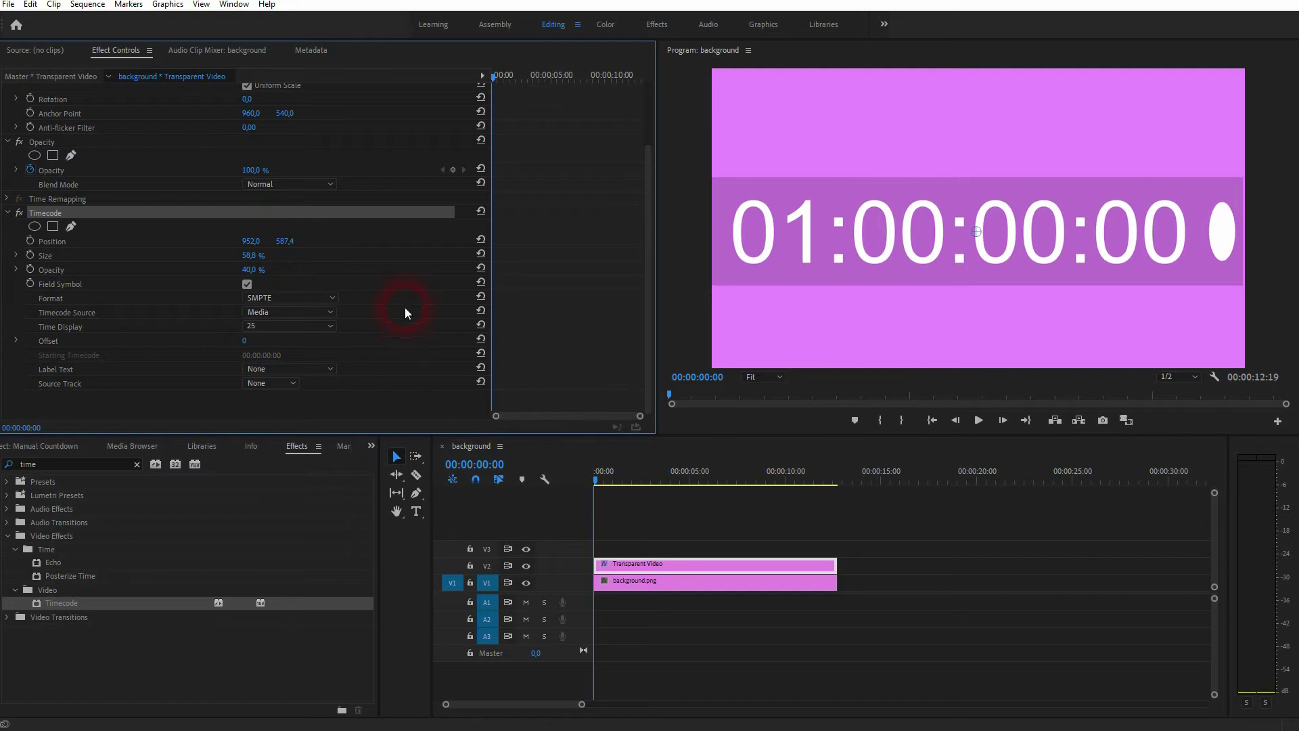
{"action": "left_click_drag", "start_coordinate": [595, 480], "coordinate": [586, 541]}
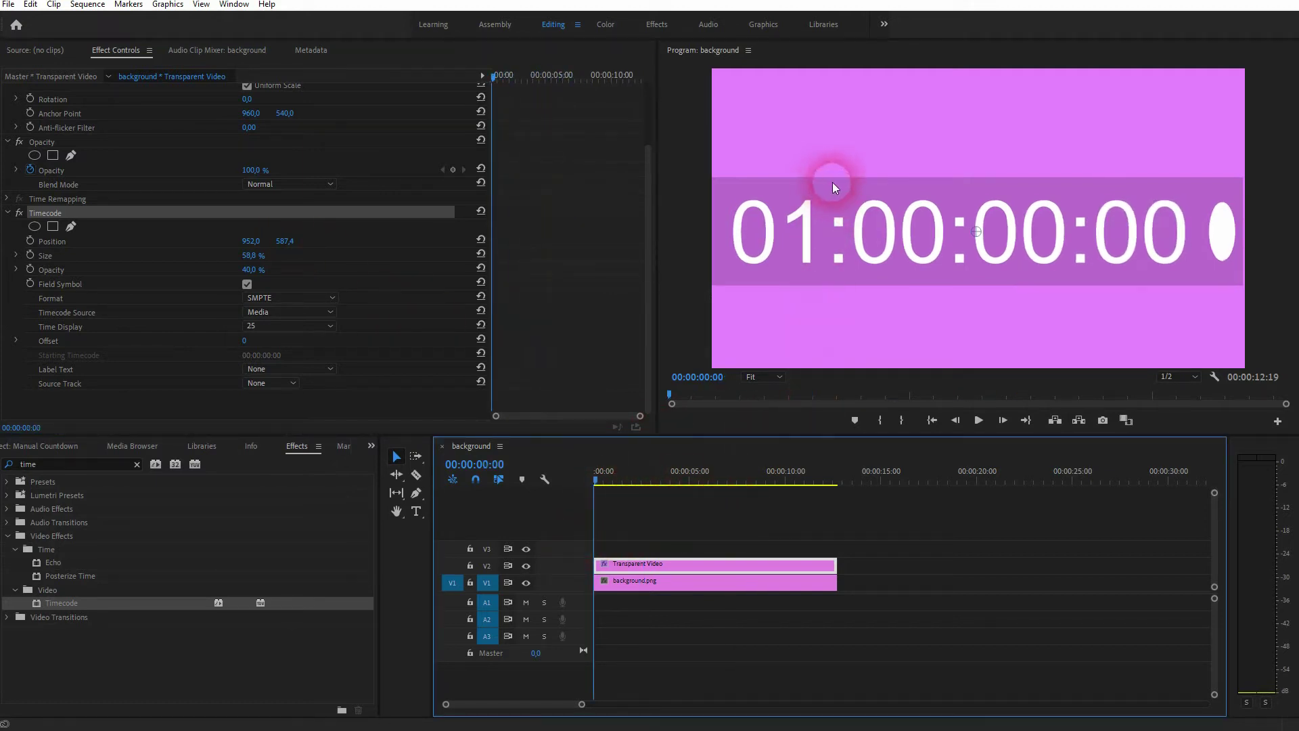
Set the Transparent Video clip's blend mode to Screen and save the project
{"action": "scroll", "coordinate": [274, 168], "scroll_direction": "up", "scroll_amount": 2}
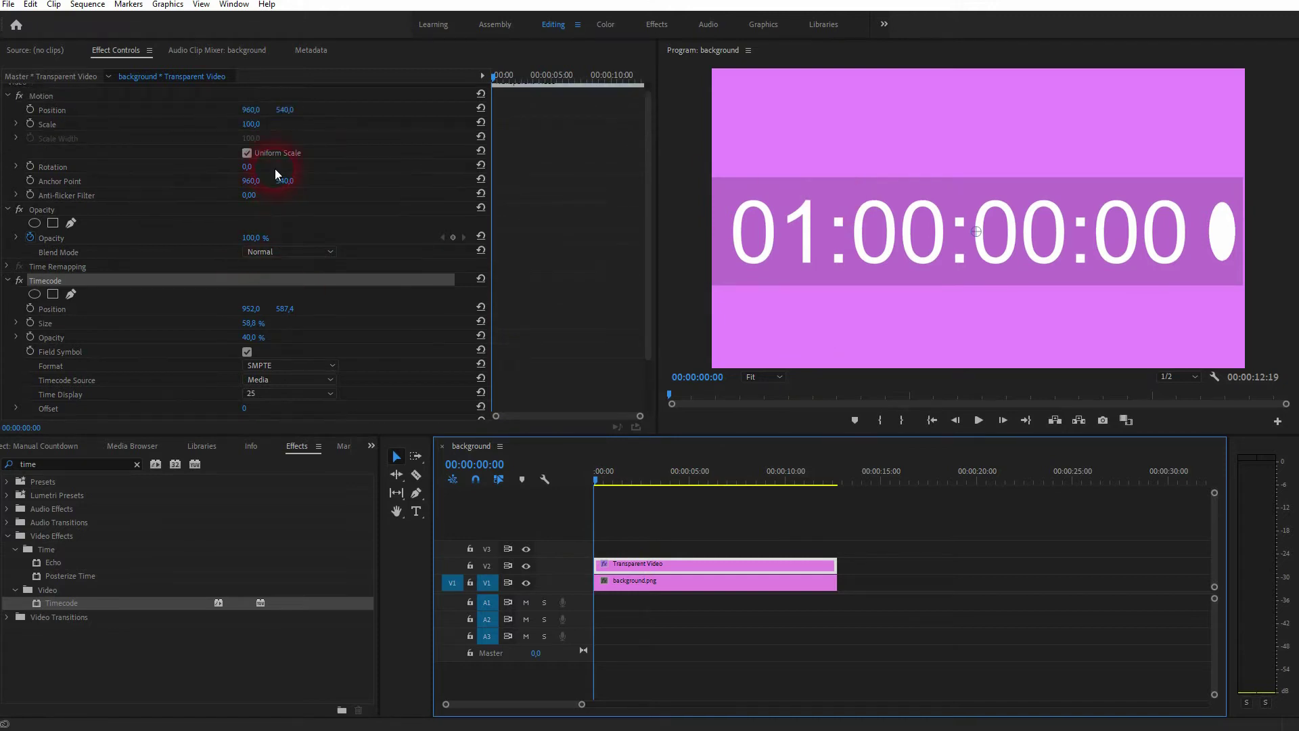
{"action": "left_click", "coordinate": [283, 251]}
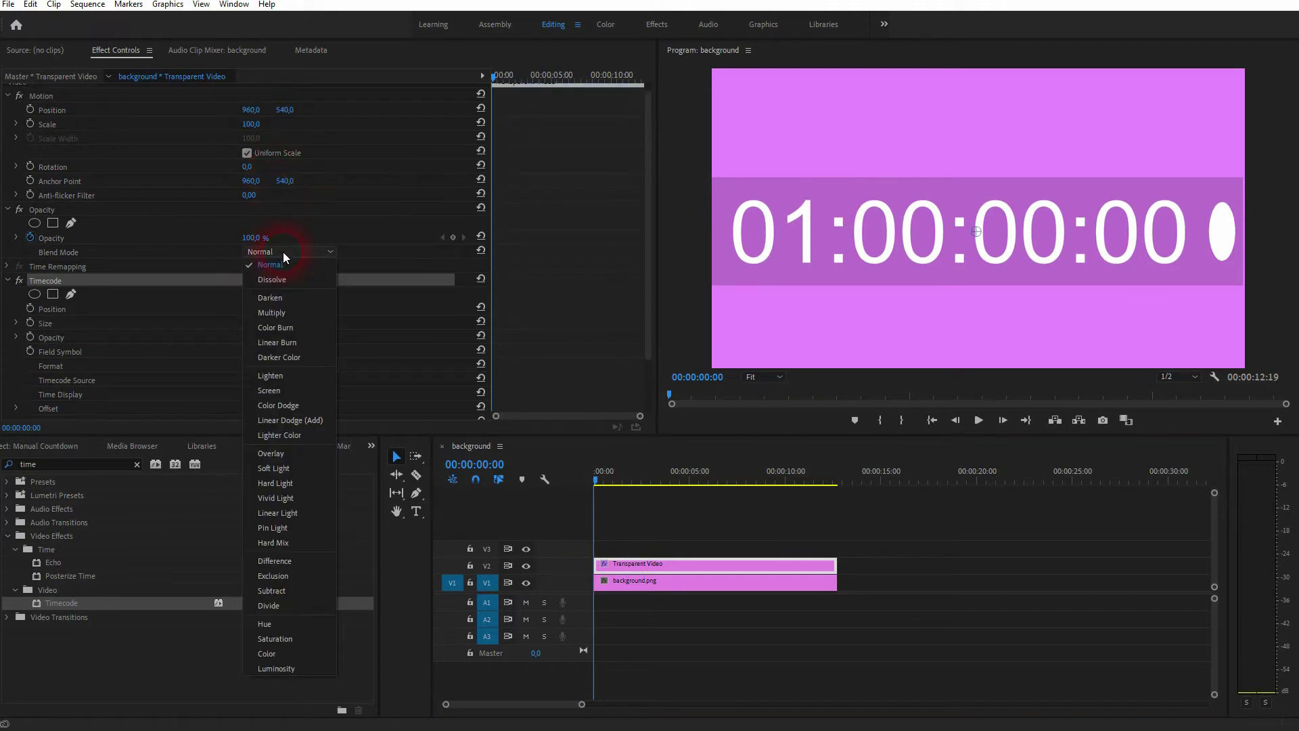
{"action": "left_click", "coordinate": [294, 390]}
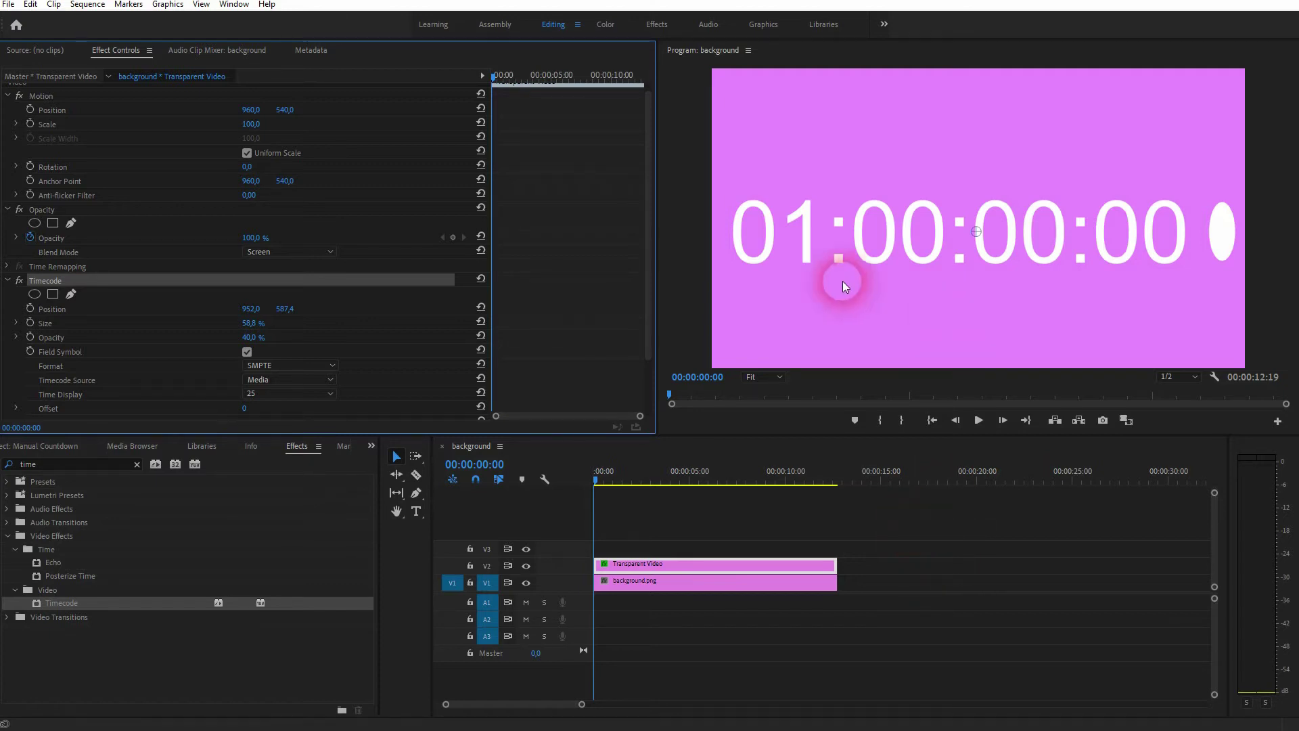
{"action": "key", "text": "ctrl+s"}
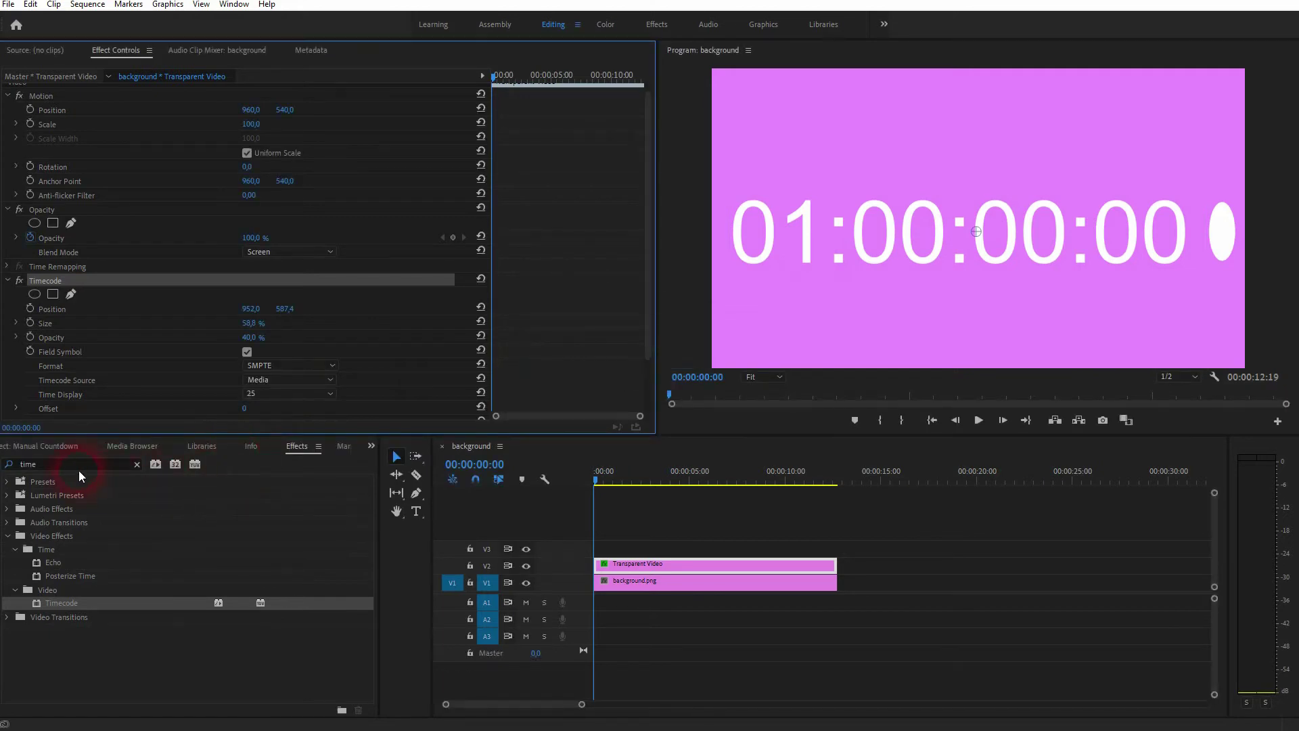
Find the Crop effect, apply it to the Transparent Video clip and select it in the clip's effect list
{"action": "left_click", "coordinate": [10, 465]}
{"action": "type", "text": "crop"}
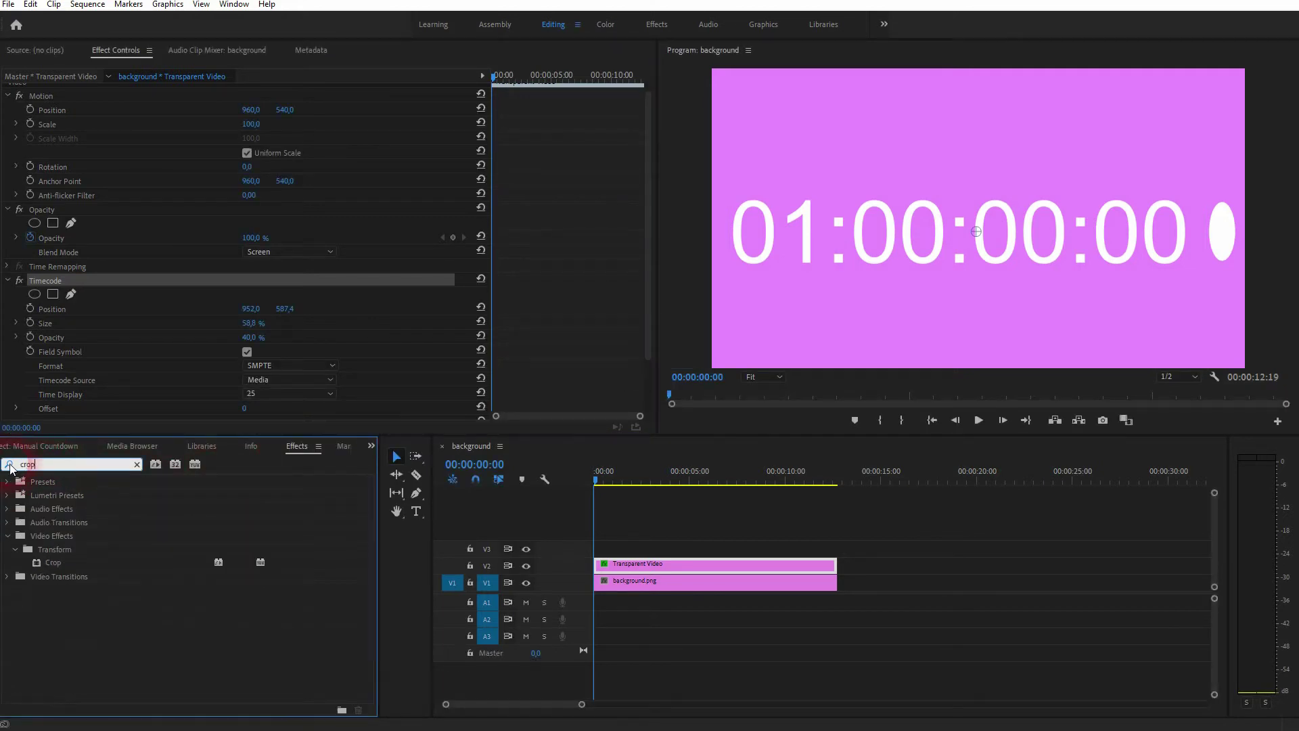
{"action": "left_click", "coordinate": [86, 629]}
{"action": "left_click_drag", "start_coordinate": [62, 559], "coordinate": [748, 567]}
{"action": "left_click", "coordinate": [265, 286]}
{"action": "scroll", "coordinate": [219, 253], "scroll_direction": "down", "scroll_amount": 5}
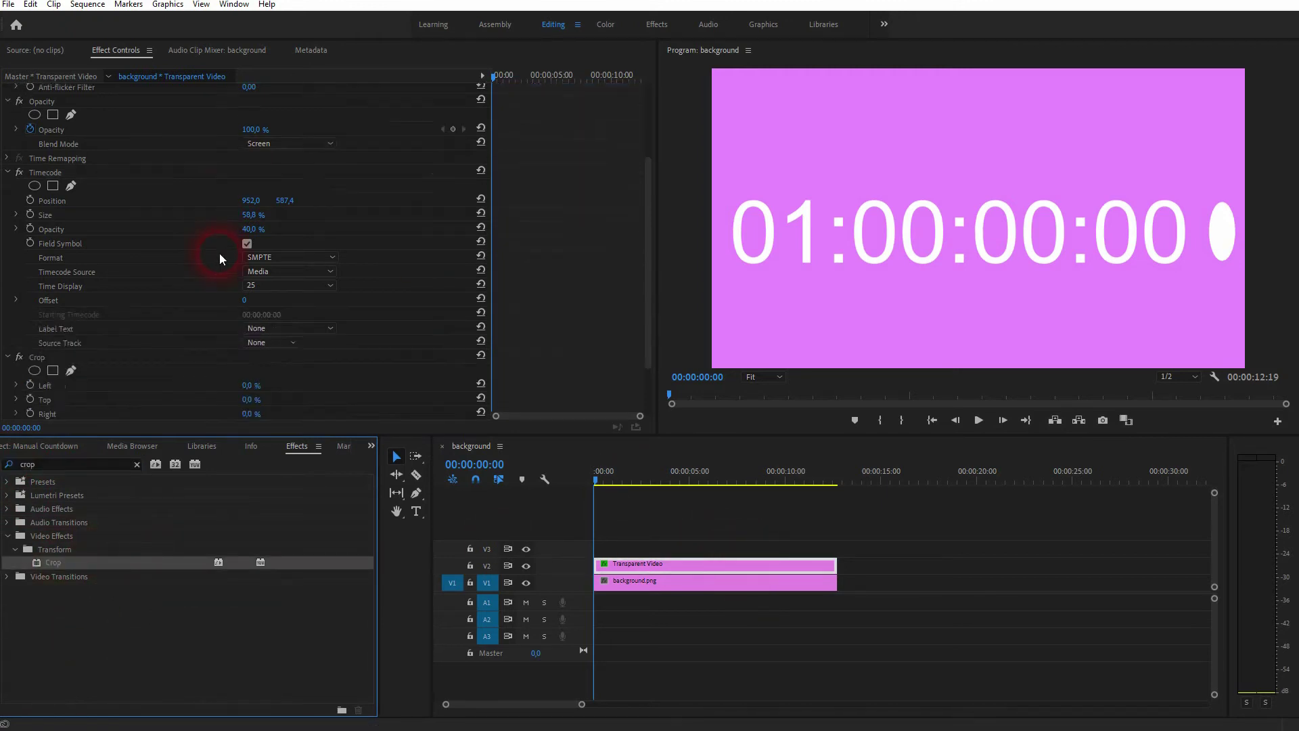
{"action": "left_click", "coordinate": [42, 287]}
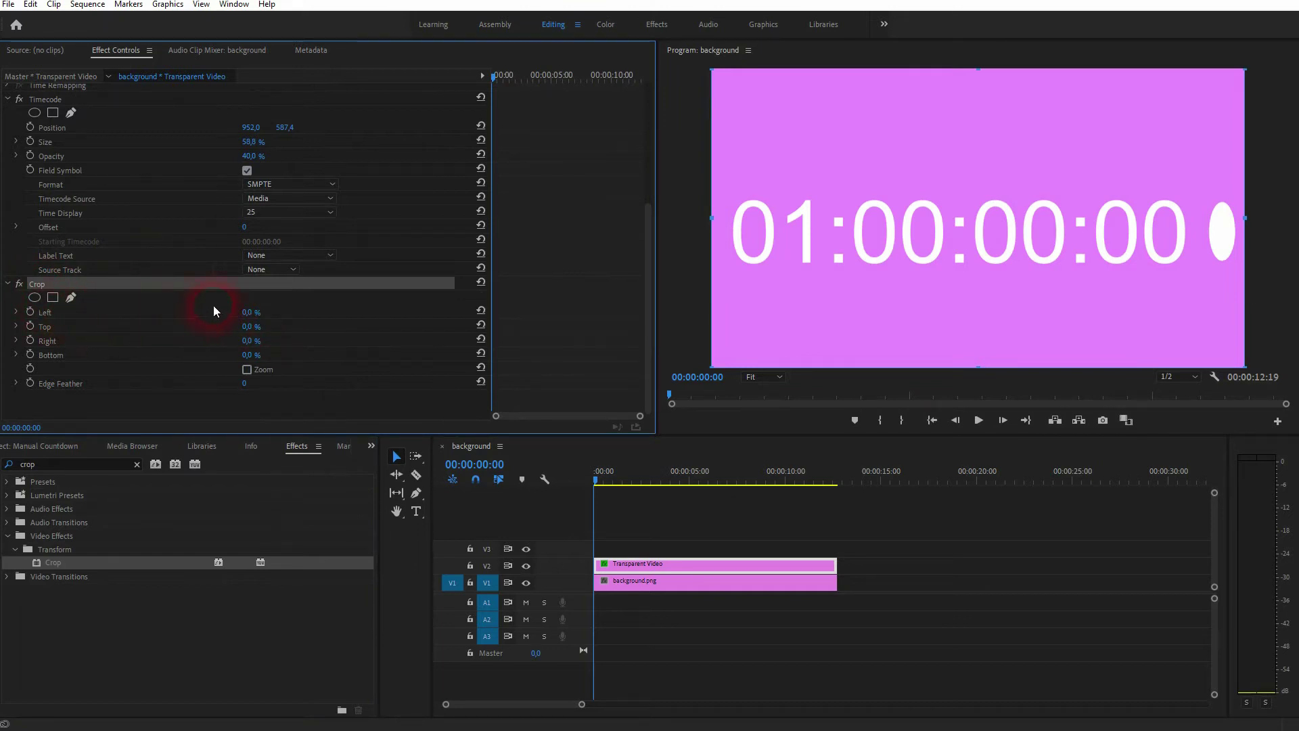
Crop the timecode 48.4% on the left and 32.9% on the right to leave only the seconds digits
{"action": "left_click_drag", "start_coordinate": [258, 315], "coordinate": [293, 314]}
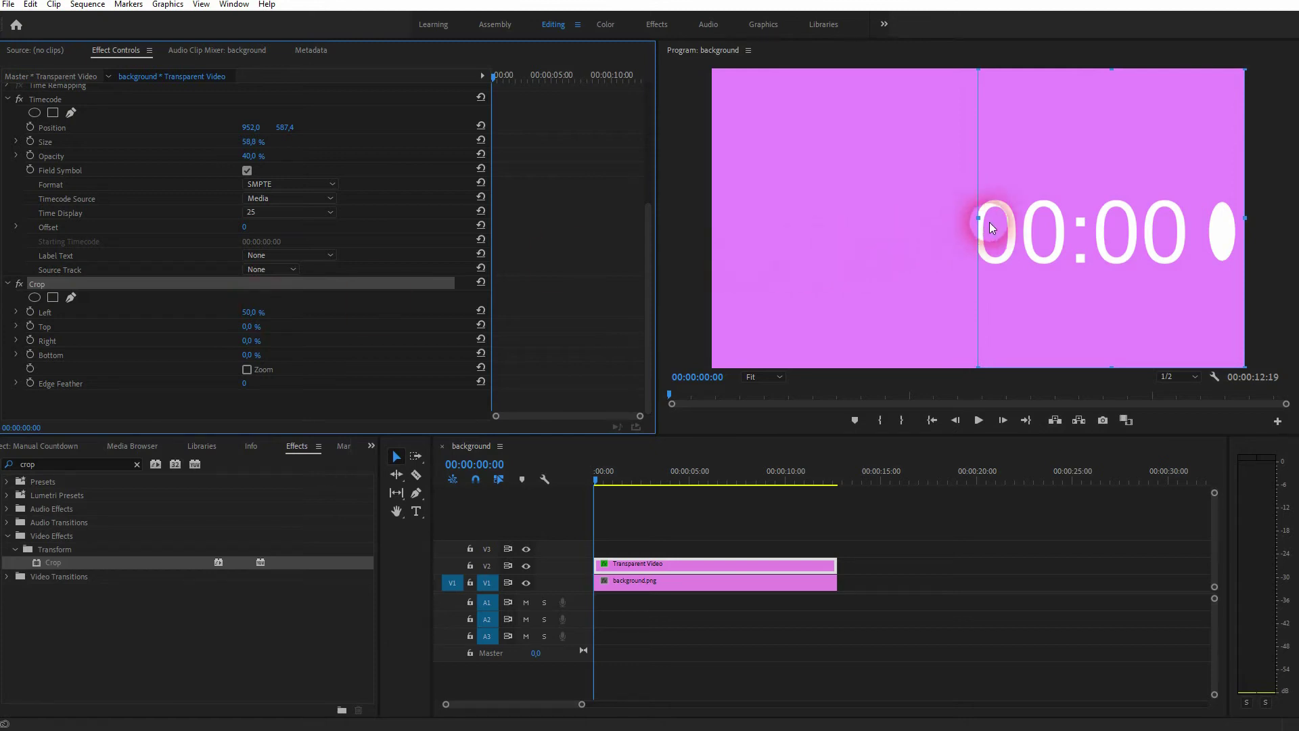
{"action": "left_click_drag", "start_coordinate": [978, 218], "coordinate": [976, 224]}
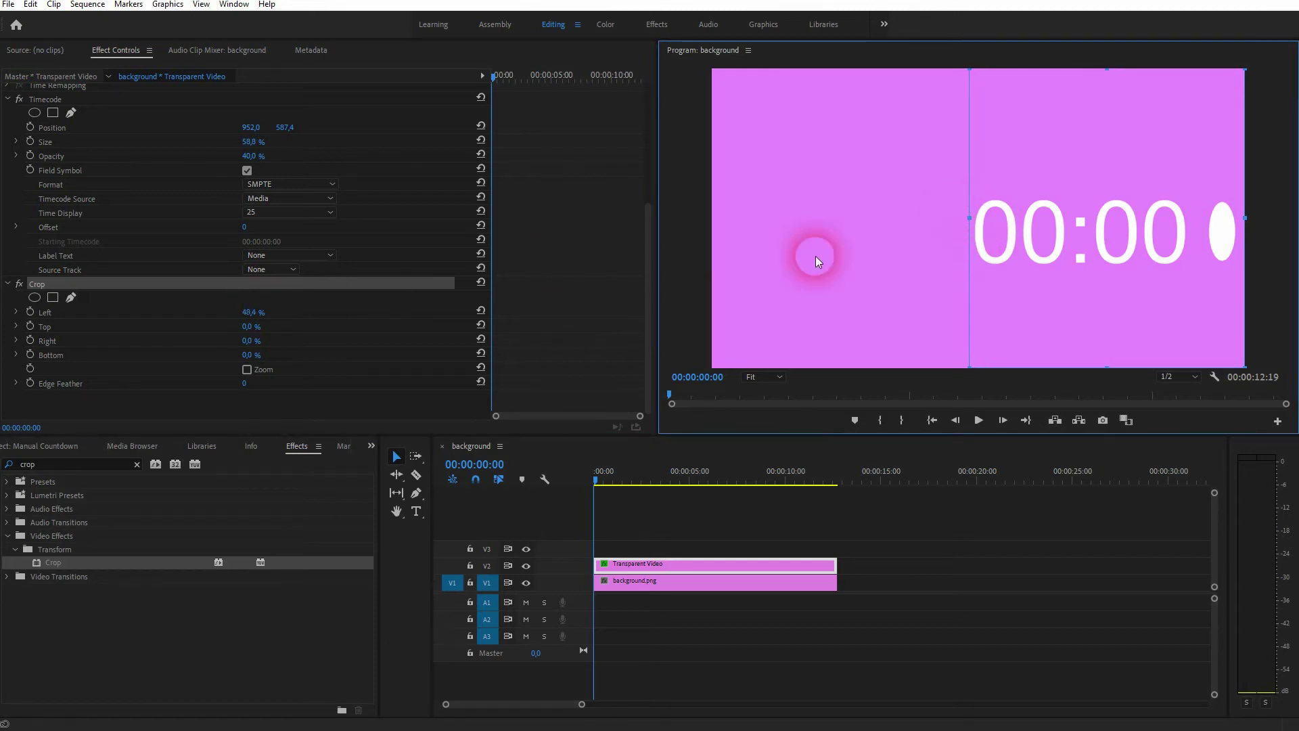
{"action": "left_click", "coordinate": [164, 341]}
{"action": "left_click", "coordinate": [252, 341]}
{"action": "type", "text": "15"}
{"action": "key", "text": "Return"}
{"action": "left_click_drag", "start_coordinate": [253, 340], "coordinate": [266, 341]}
{"action": "left_click_drag", "start_coordinate": [1063, 218], "coordinate": [1070, 217]}
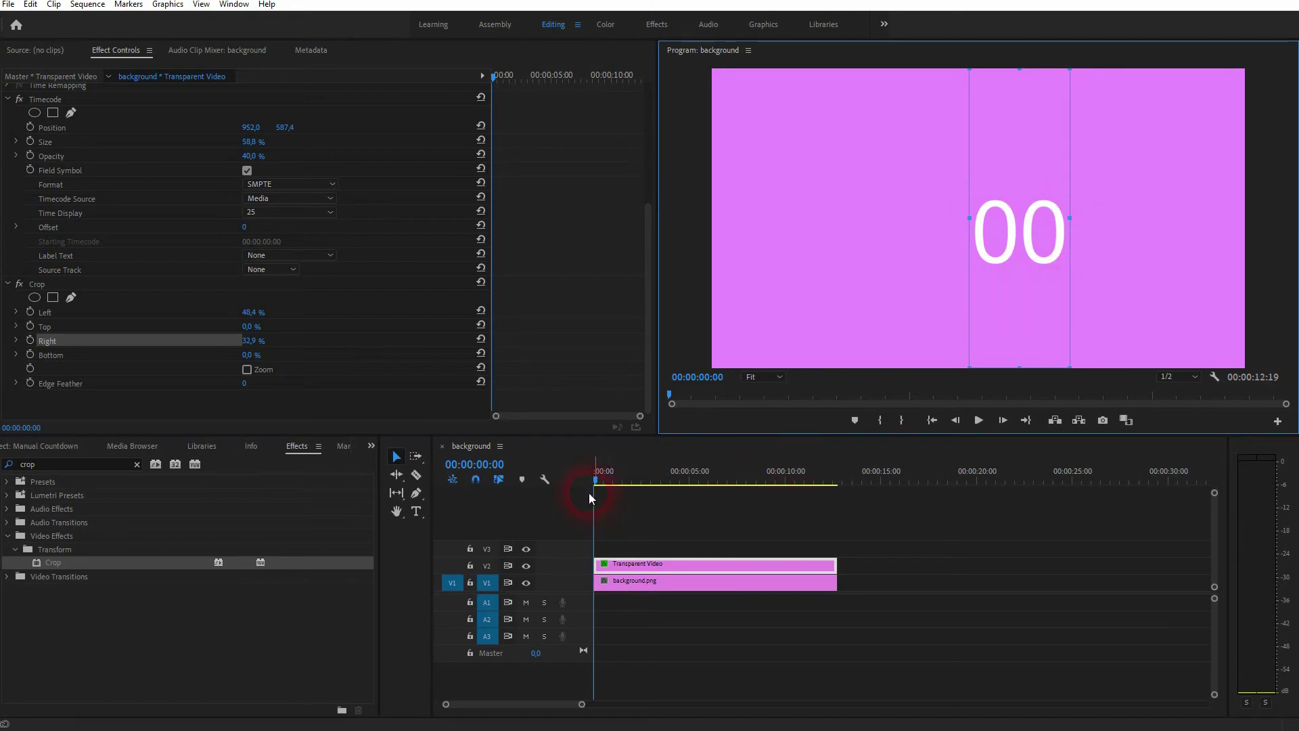
Extend the background.png clip to 00:00:19:22 and the Transparent Video clip to nearly the same length
{"action": "left_click_drag", "start_coordinate": [596, 480], "coordinate": [827, 495]}
{"action": "left_click_drag", "start_coordinate": [839, 584], "coordinate": [975, 587]}
{"action": "left_click_drag", "start_coordinate": [838, 567], "coordinate": [981, 574]}
{"action": "left_click_drag", "start_coordinate": [826, 482], "coordinate": [591, 484]}
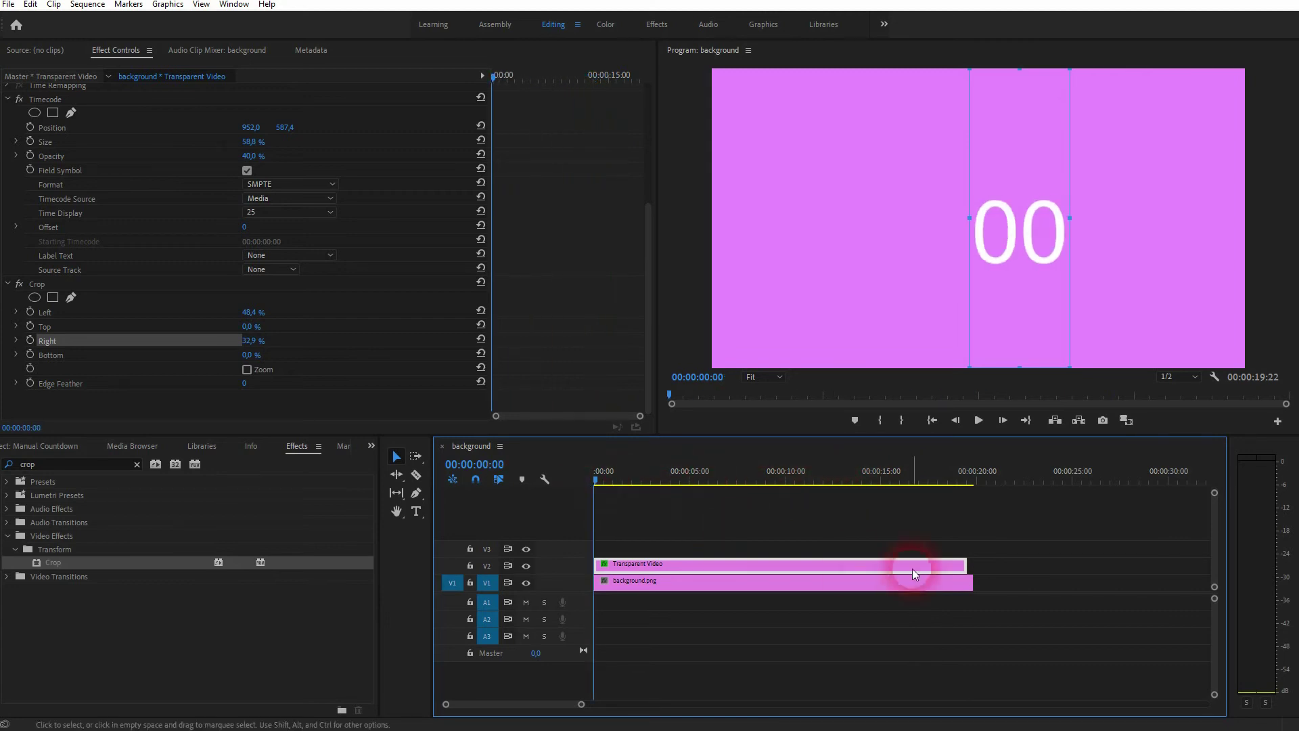
Trim the Transparent Video and background.png clips to the same end at 00:00:10:24
{"action": "left_click", "coordinate": [973, 572]}
{"action": "left_click_drag", "start_coordinate": [974, 574], "coordinate": [802, 566]}
{"action": "left_click", "coordinate": [975, 582]}
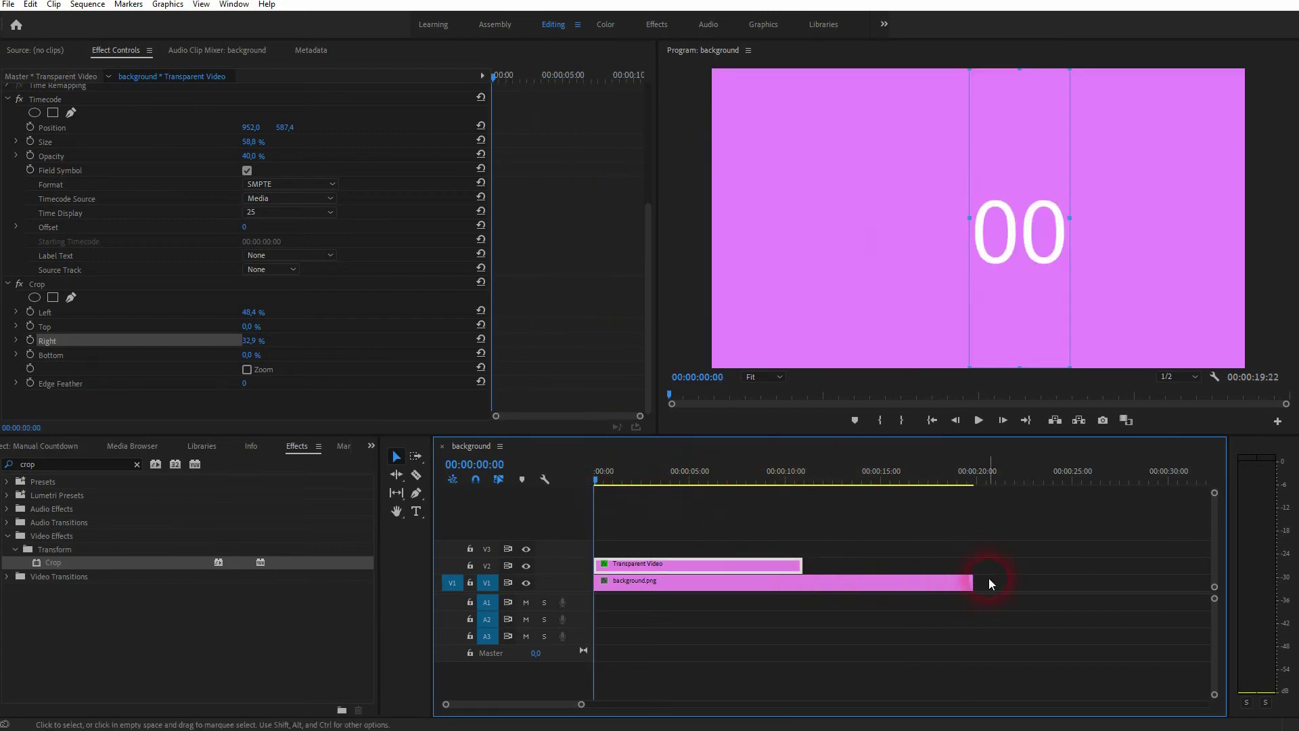
{"action": "left_click_drag", "start_coordinate": [877, 596], "coordinate": [804, 590]}
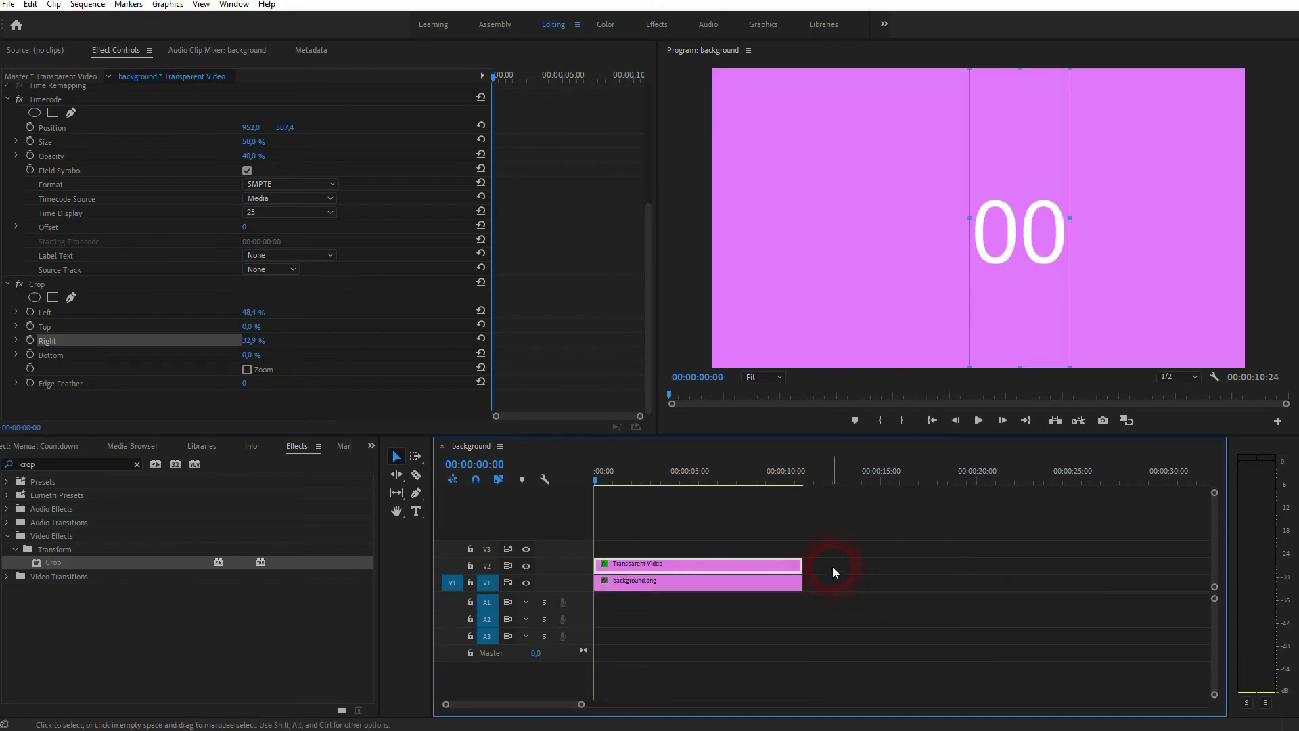
{"action": "left_click", "coordinate": [1029, 404]}
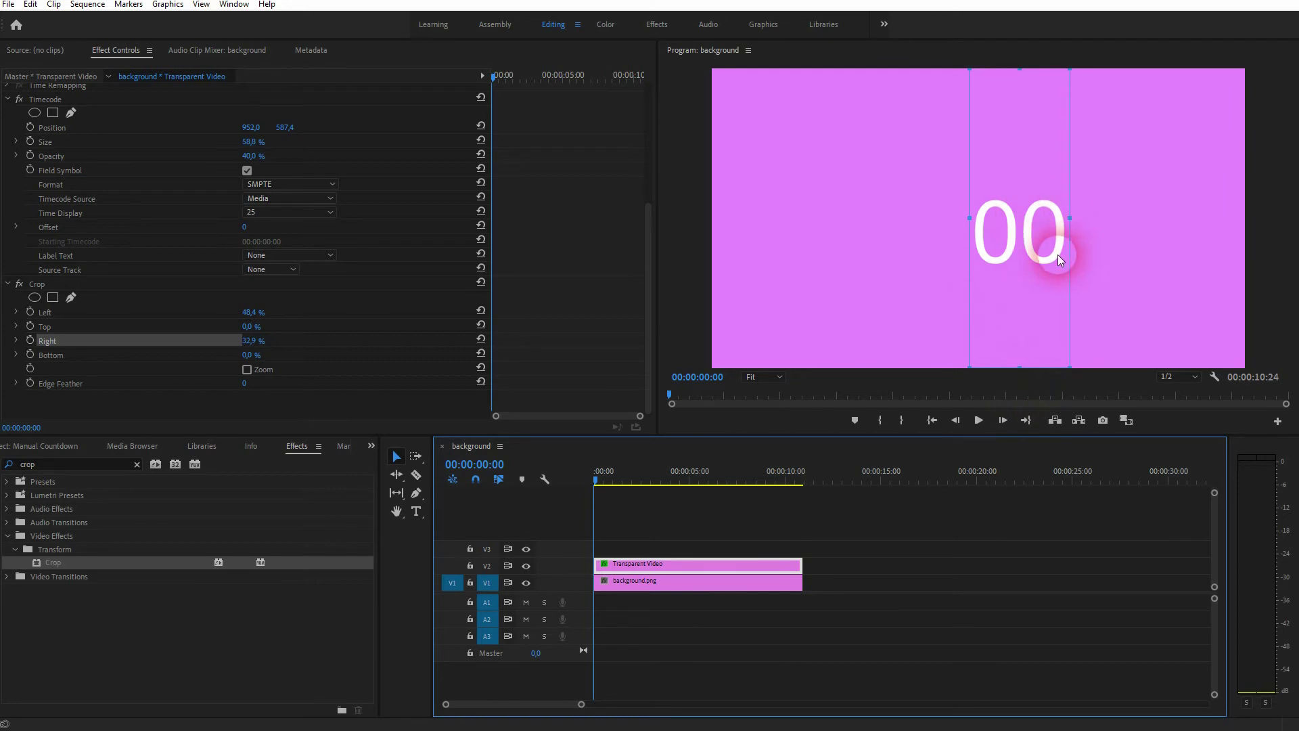
{"action": "left_click_drag", "start_coordinate": [606, 474], "coordinate": [582, 495]}
{"action": "right_click", "coordinate": [675, 566]}
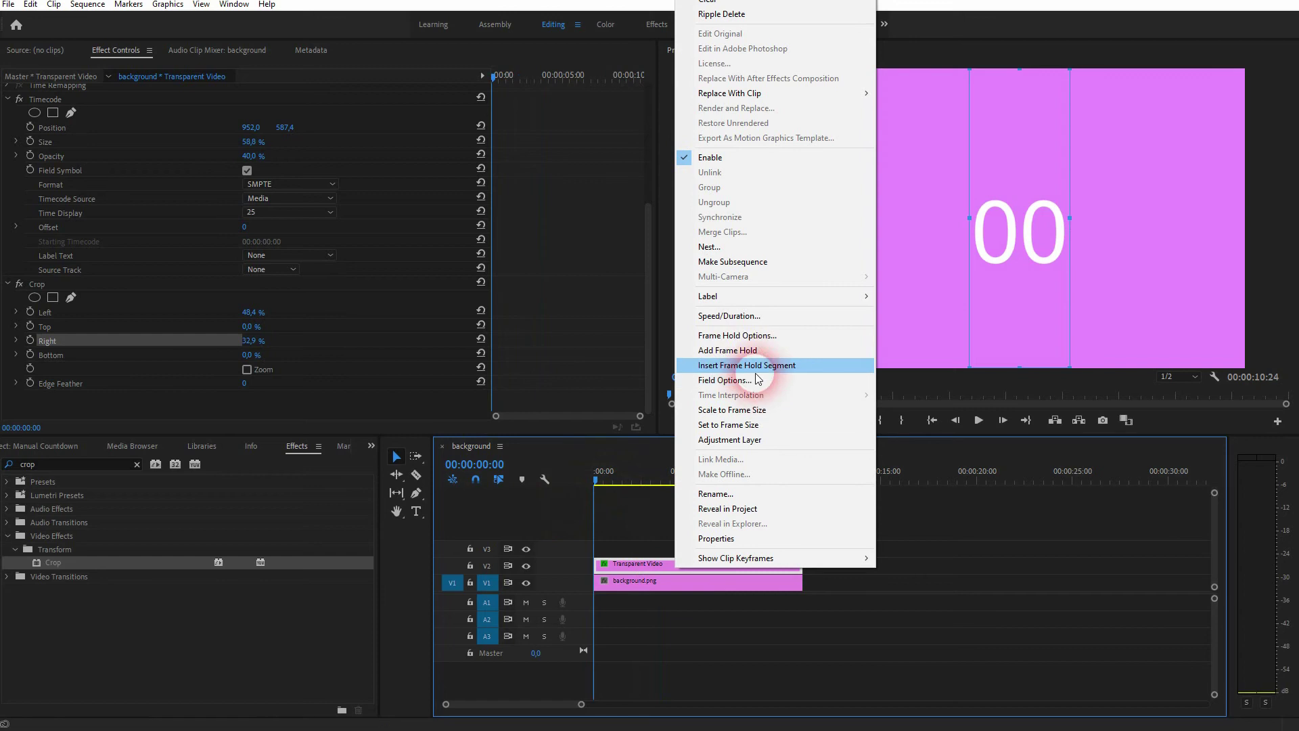
{"action": "left_click", "coordinate": [723, 317]}
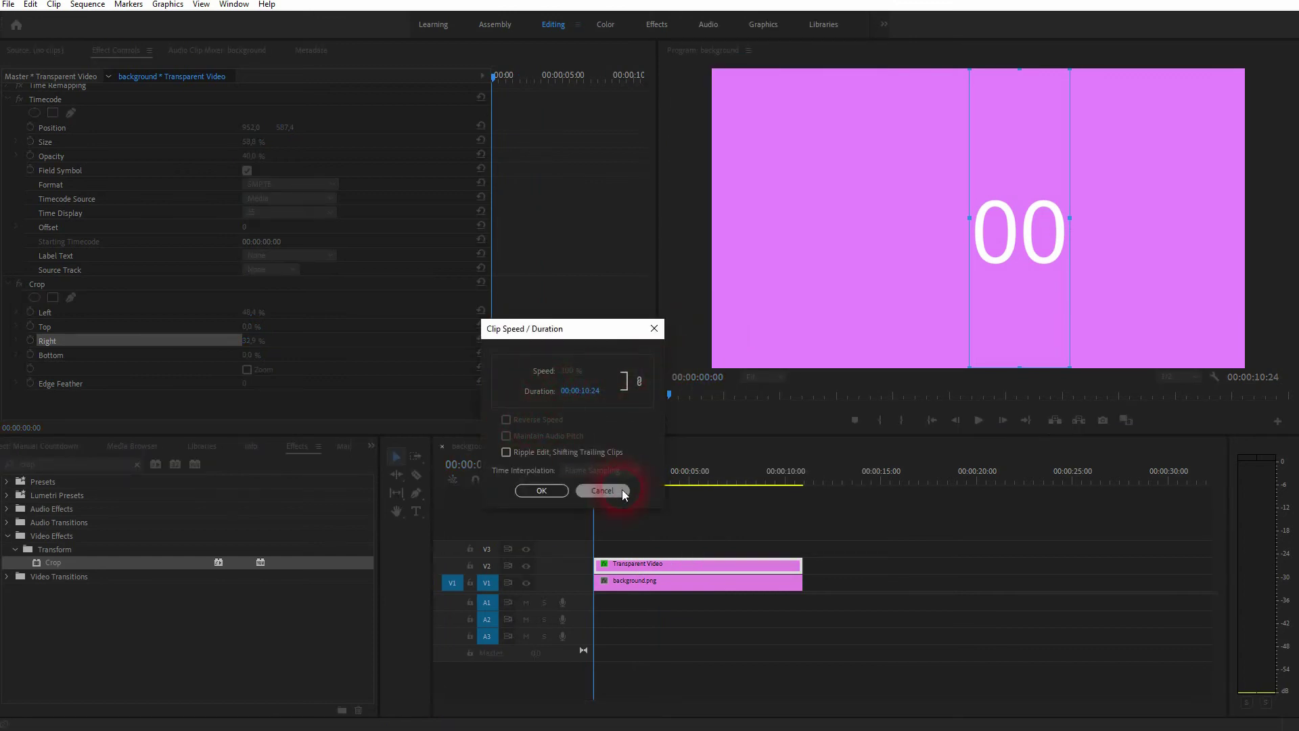
{"action": "left_click", "coordinate": [602, 490]}
Nest the Transparent Video clip into a sequence named Countdown
{"action": "right_click", "coordinate": [715, 562]}
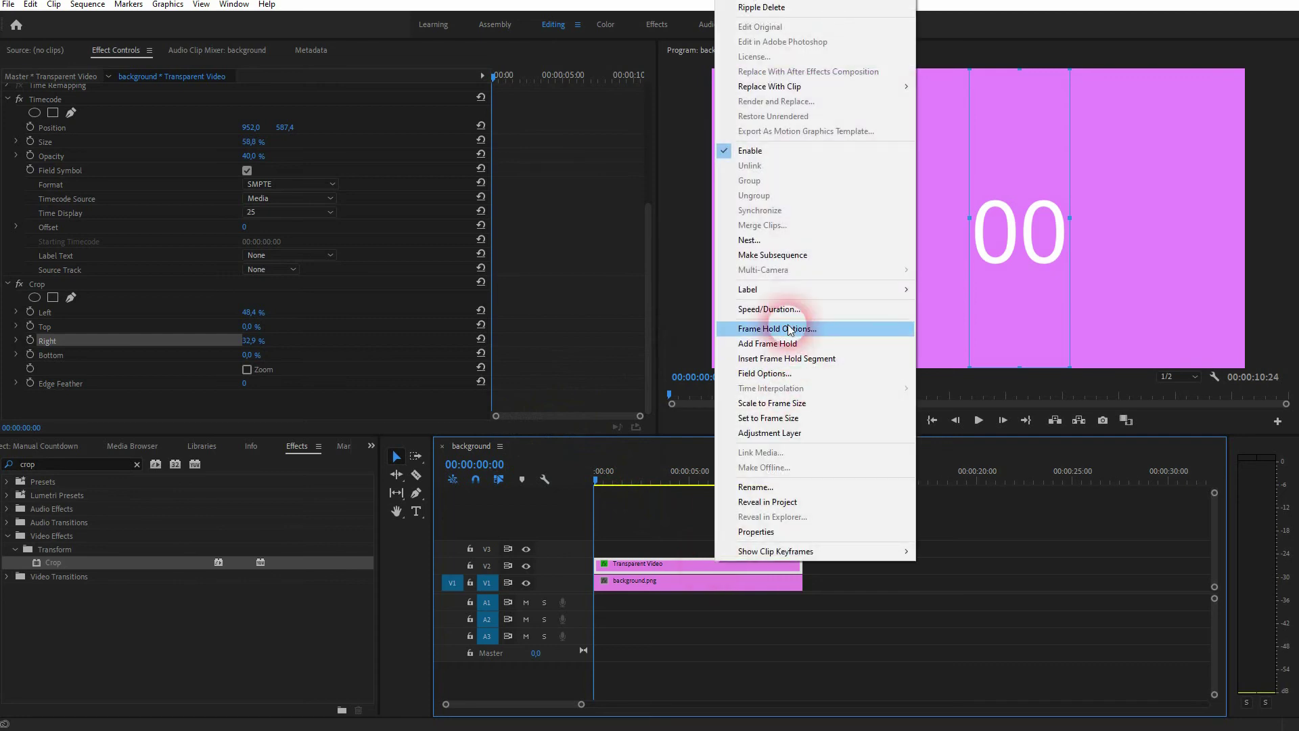
{"action": "left_click", "coordinate": [778, 240]}
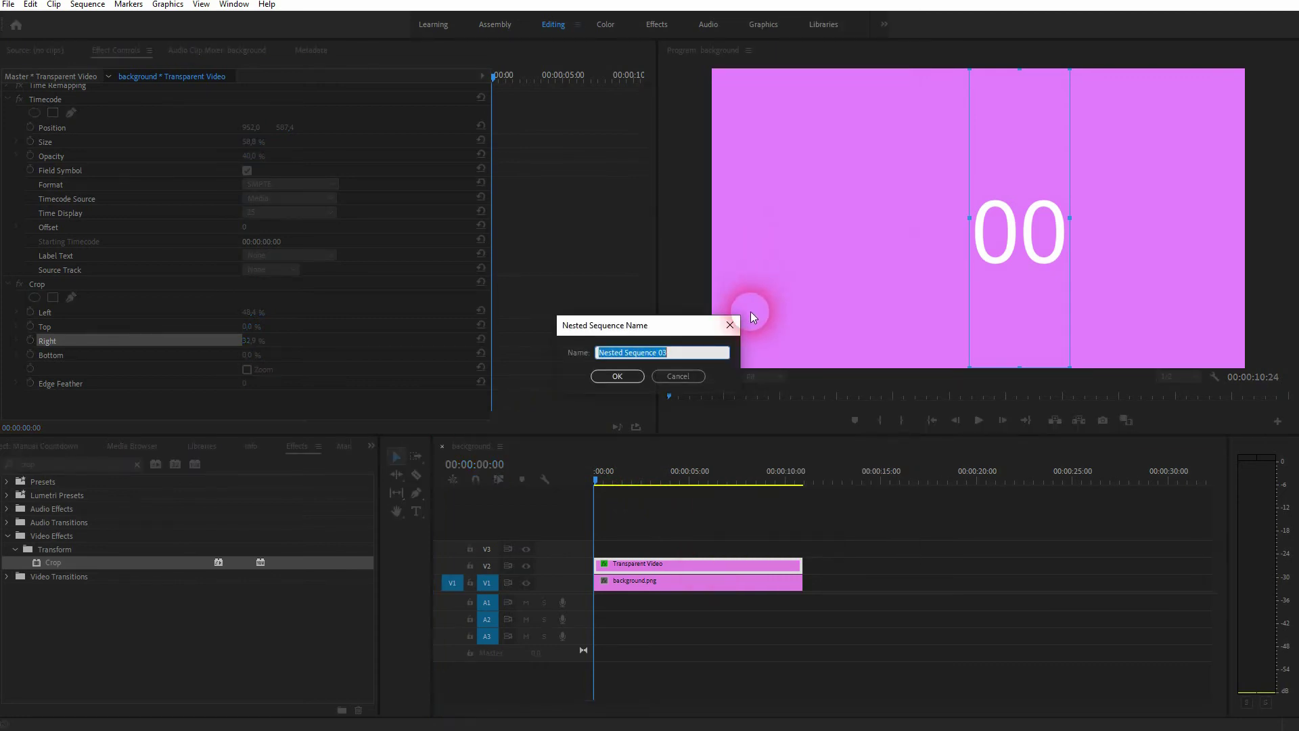
{"action": "type", "text": "Countdown"}
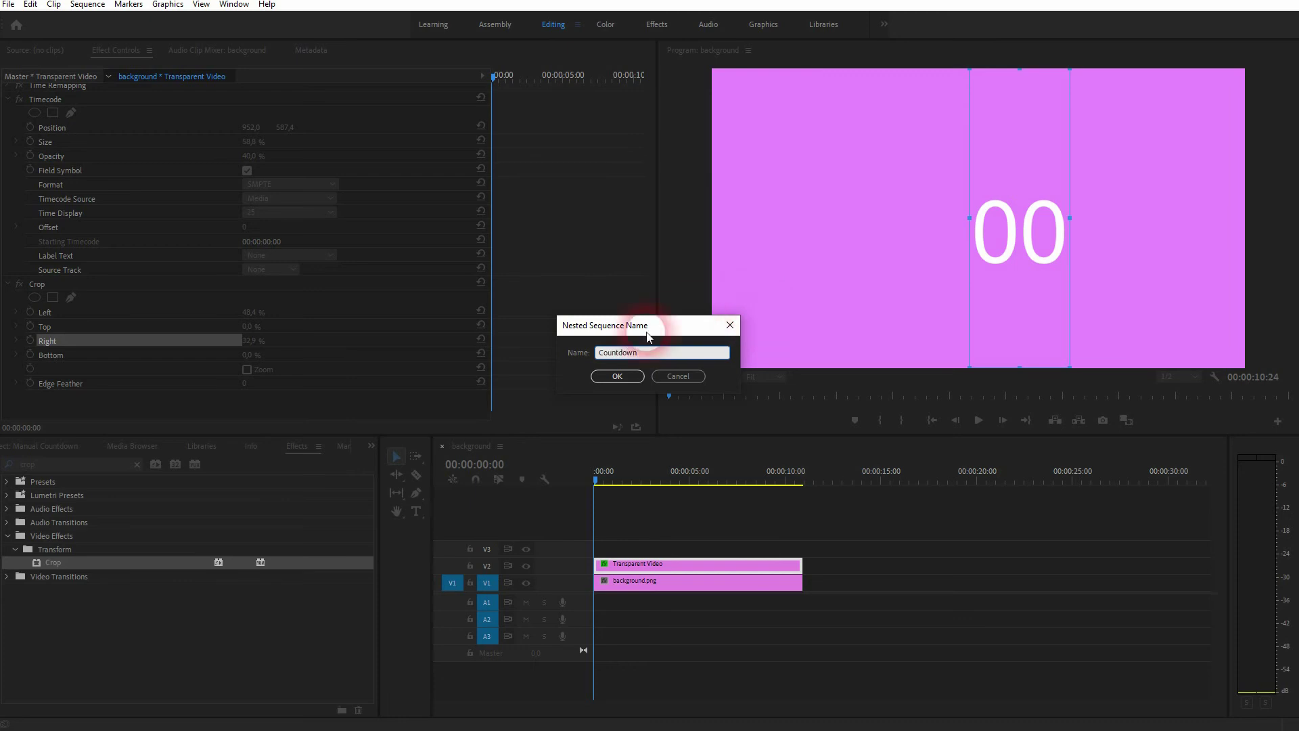
{"action": "left_click", "coordinate": [618, 375]}
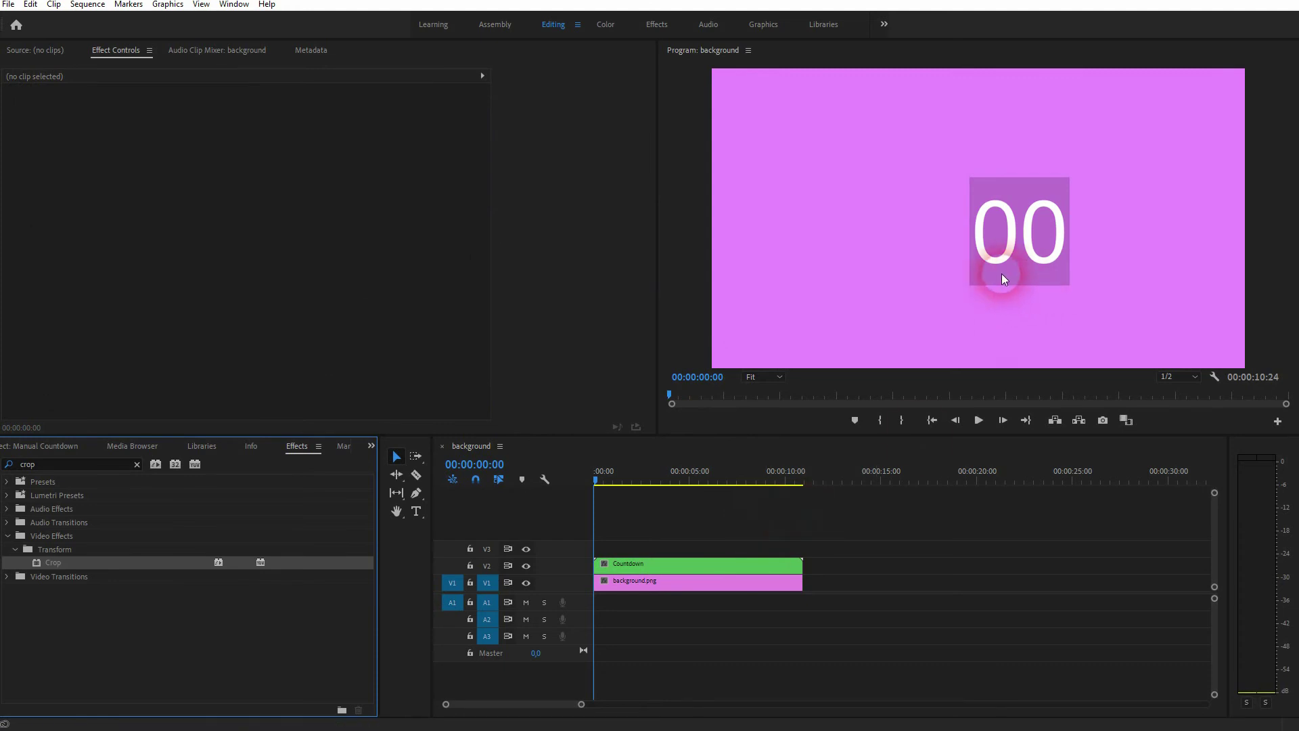
Set the blend mode of the nested Countdown clip to Screen to remove the dark box behind the digits
{"action": "left_click", "coordinate": [757, 566]}
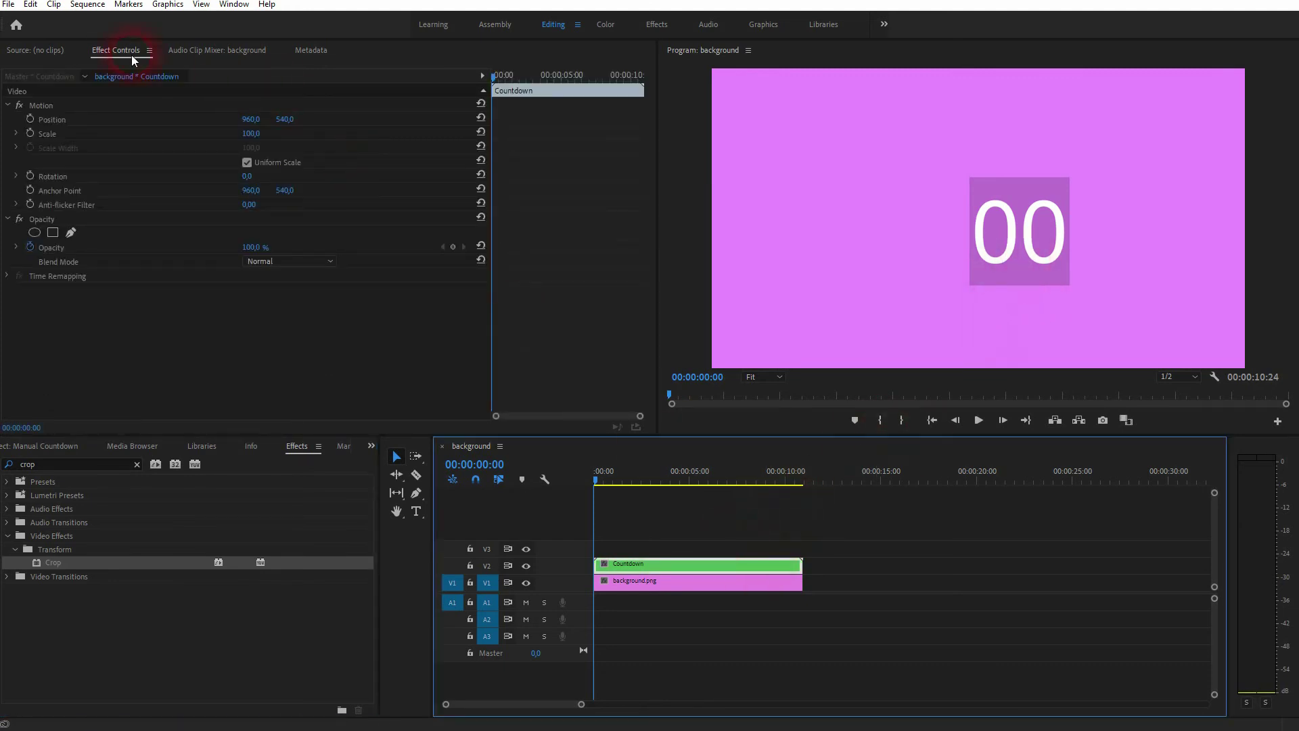
{"action": "left_click", "coordinate": [280, 262]}
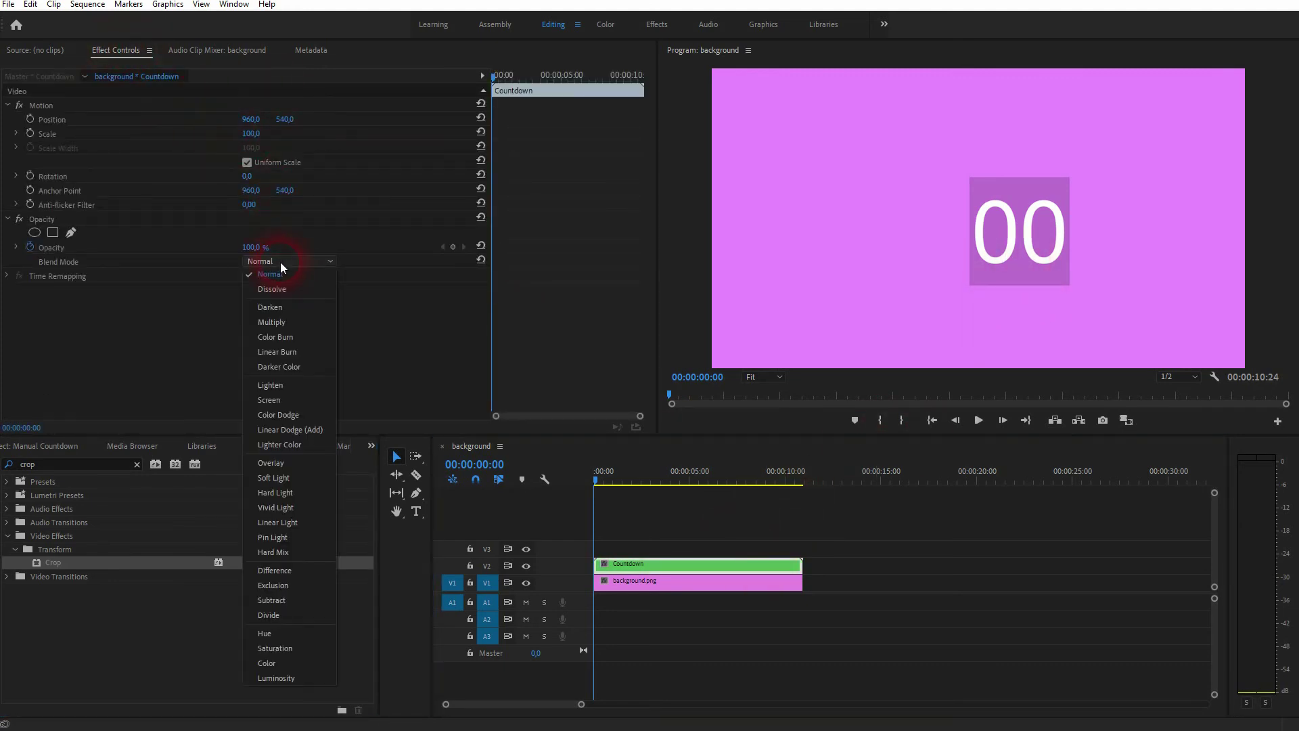
{"action": "left_click", "coordinate": [288, 398]}
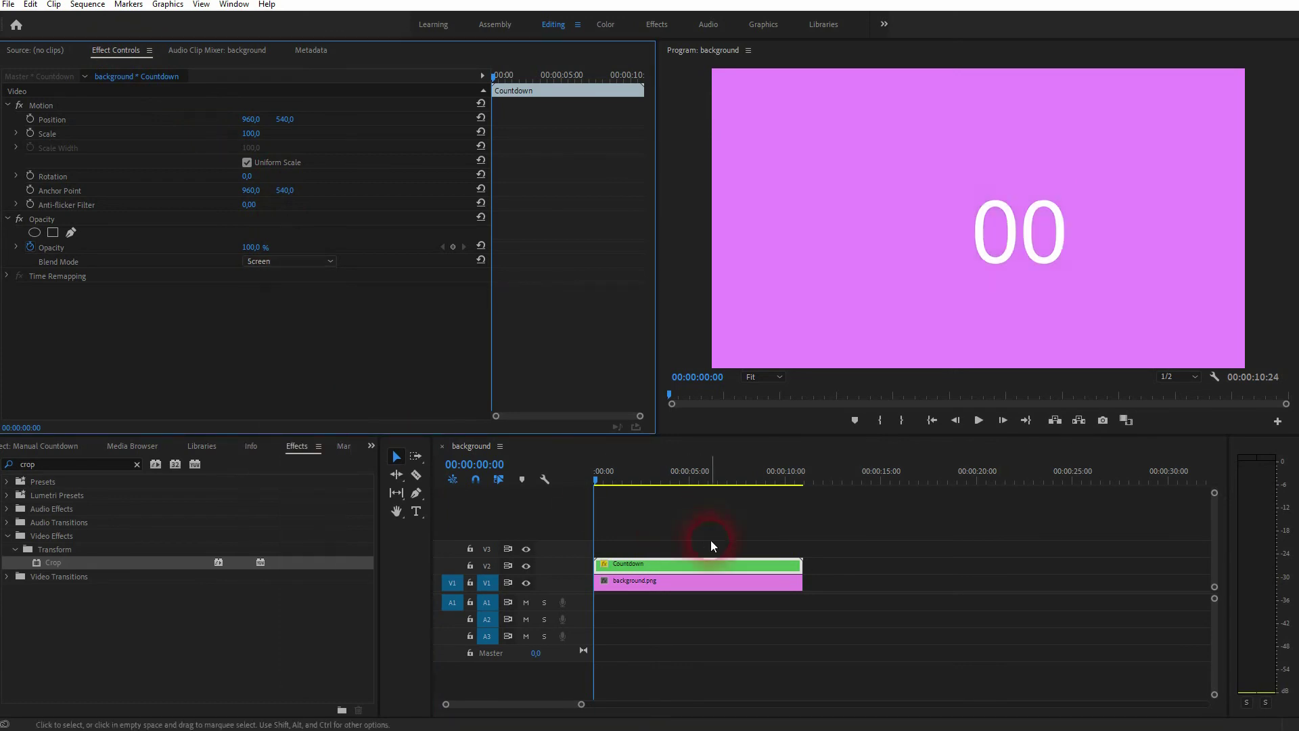
Reverse the speed of the Countdown clip so the seconds run downwards
{"action": "right_click", "coordinate": [729, 562]}
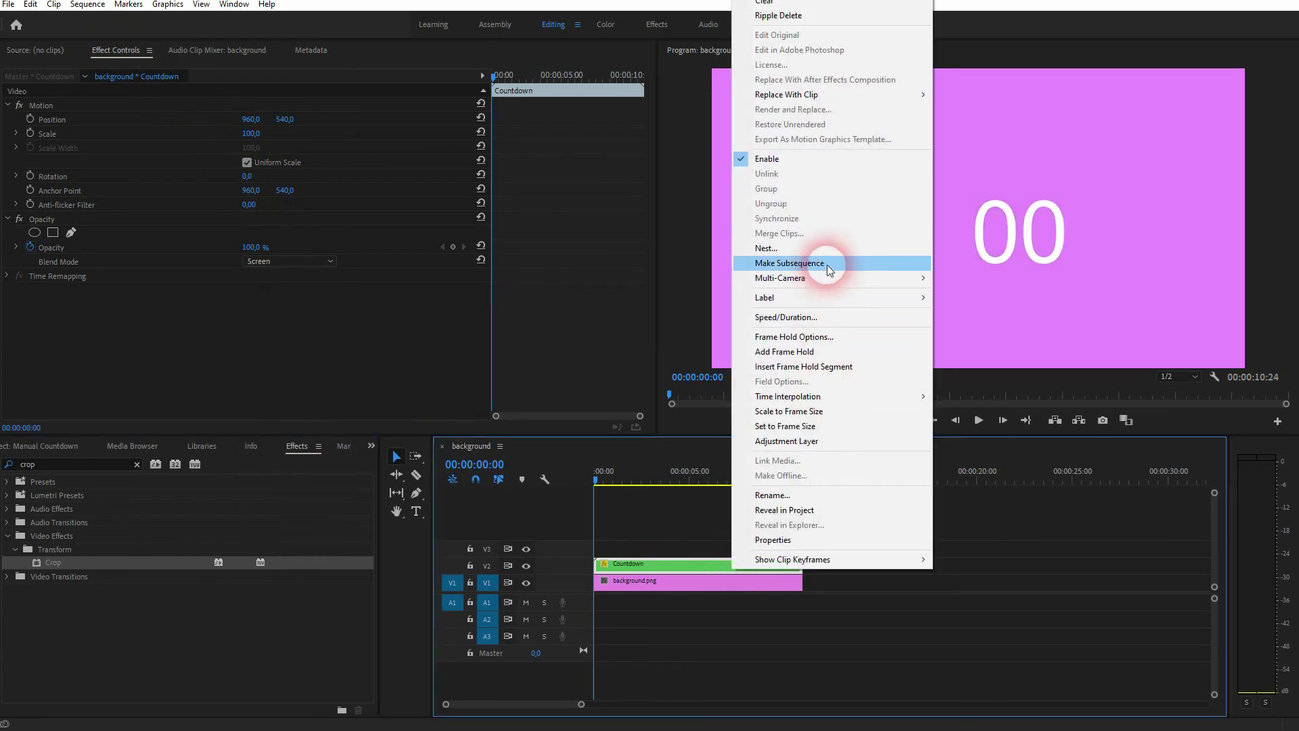
{"action": "left_click", "coordinate": [806, 316]}
{"action": "left_click", "coordinate": [506, 420]}
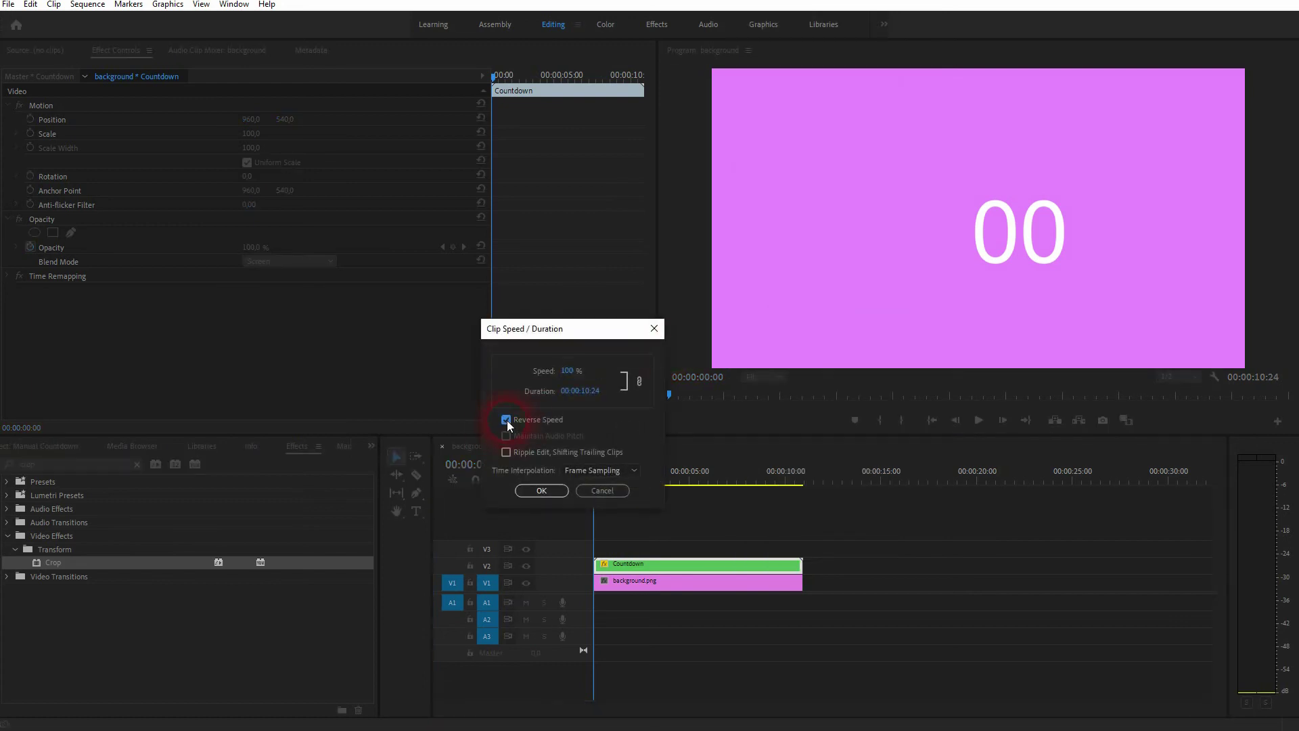
{"action": "left_click", "coordinate": [551, 488]}
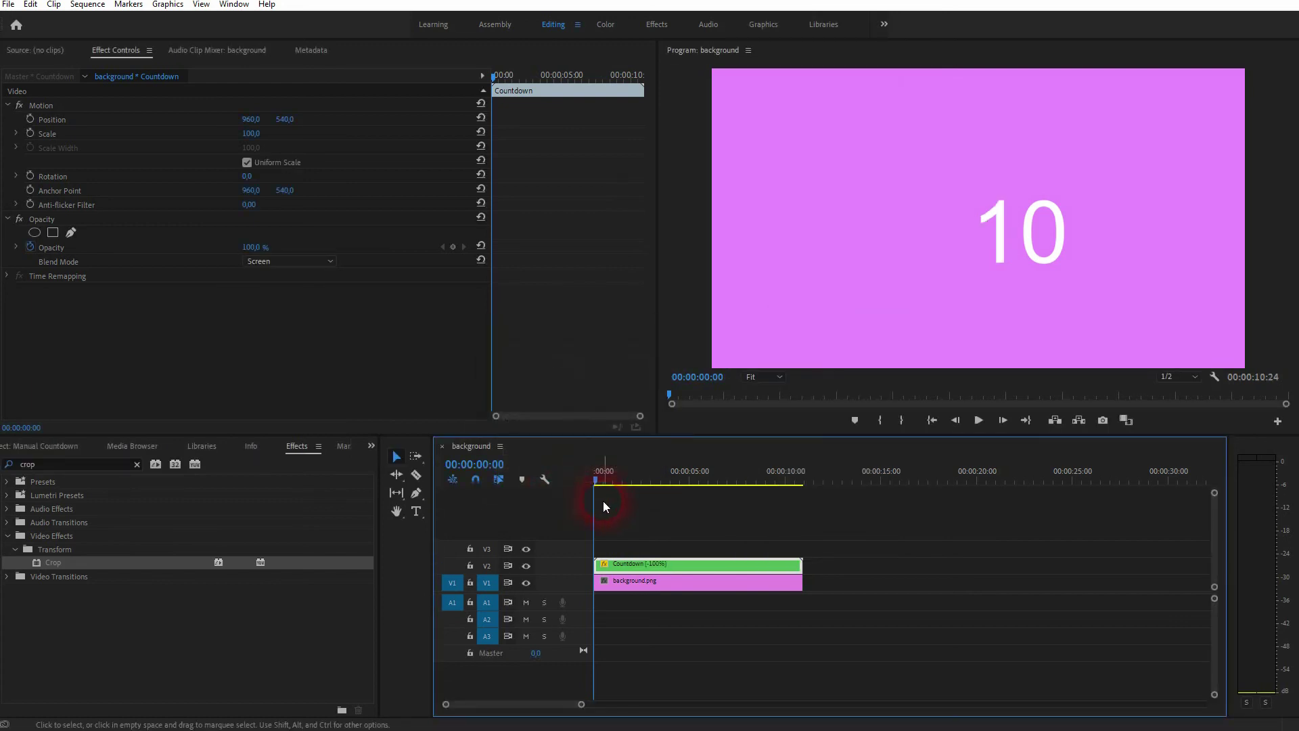
Scale the Countdown clip to 165 and reposition it to 690, 470 to enlarge and centre the digits
{"action": "left_click_drag", "start_coordinate": [599, 479], "coordinate": [593, 506]}
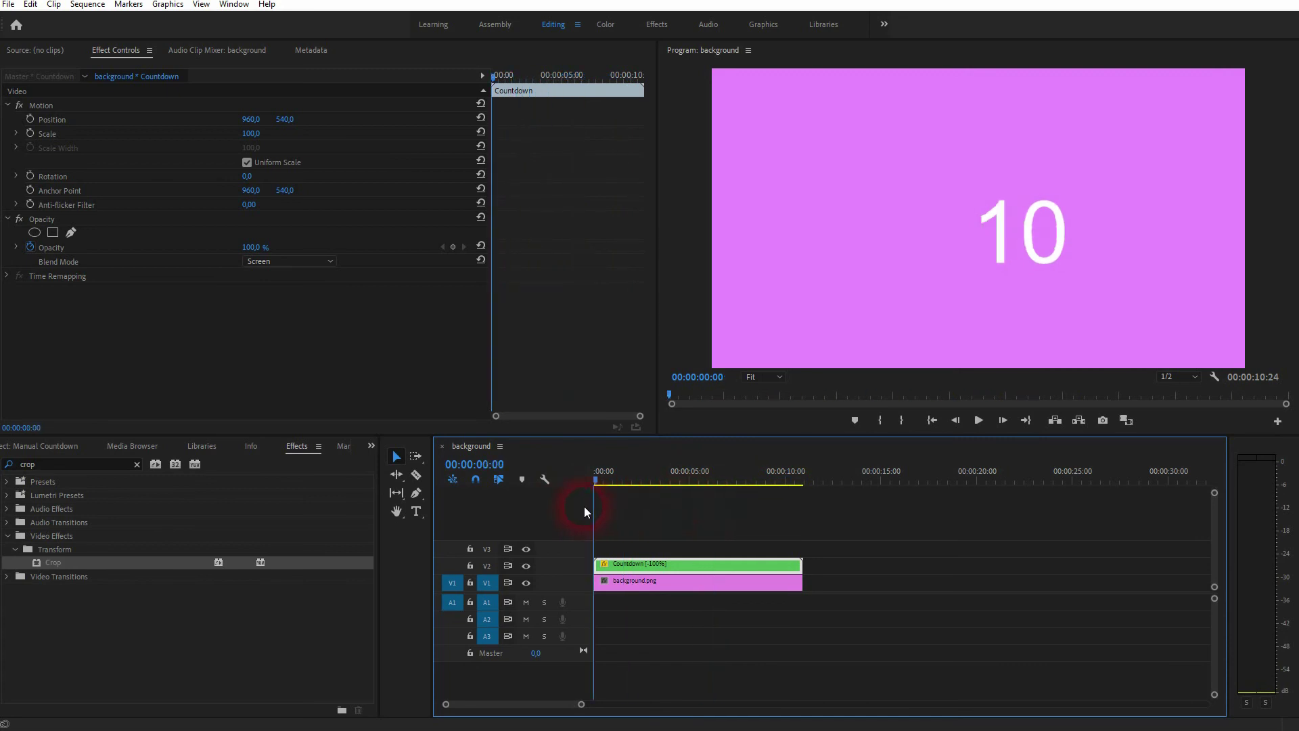
{"action": "left_click_drag", "start_coordinate": [249, 125], "coordinate": [293, 119]}
Split the Countdown clip where the count reaches 06 and move the second part to the sequence start, overwriting the first part
{"action": "left_click", "coordinate": [601, 479]}
{"action": "left_click_drag", "start_coordinate": [605, 481], "coordinate": [685, 494]}
{"action": "key", "text": "c"}
{"action": "left_click", "coordinate": [681, 566]}
{"action": "key", "text": "v"}
{"action": "left_click", "coordinate": [708, 568]}
{"action": "left_click_drag", "start_coordinate": [709, 566], "coordinate": [618, 565]}
Play the shortened countdown from the start of the sequence through to its final second, then stop playback
{"action": "left_click", "coordinate": [681, 479]}
{"action": "left_click_drag", "start_coordinate": [680, 477], "coordinate": [591, 485]}
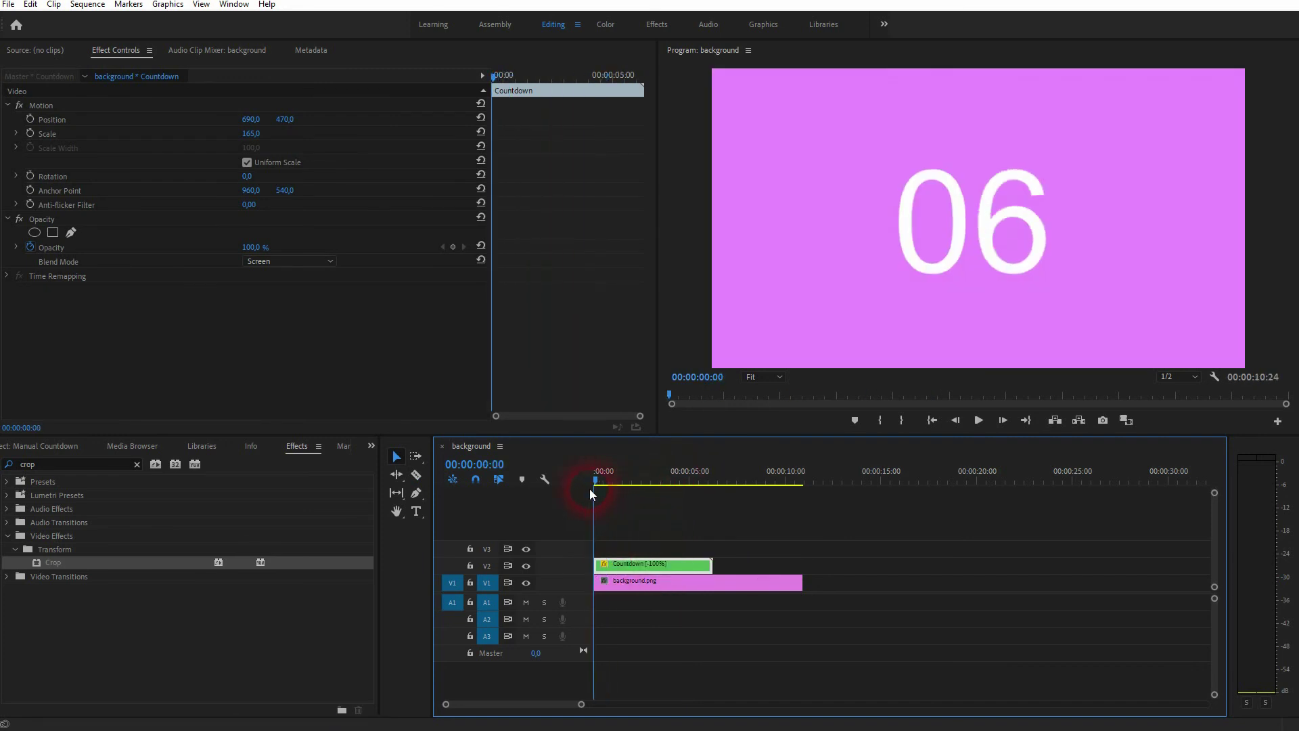
{"action": "key", "text": "space"}
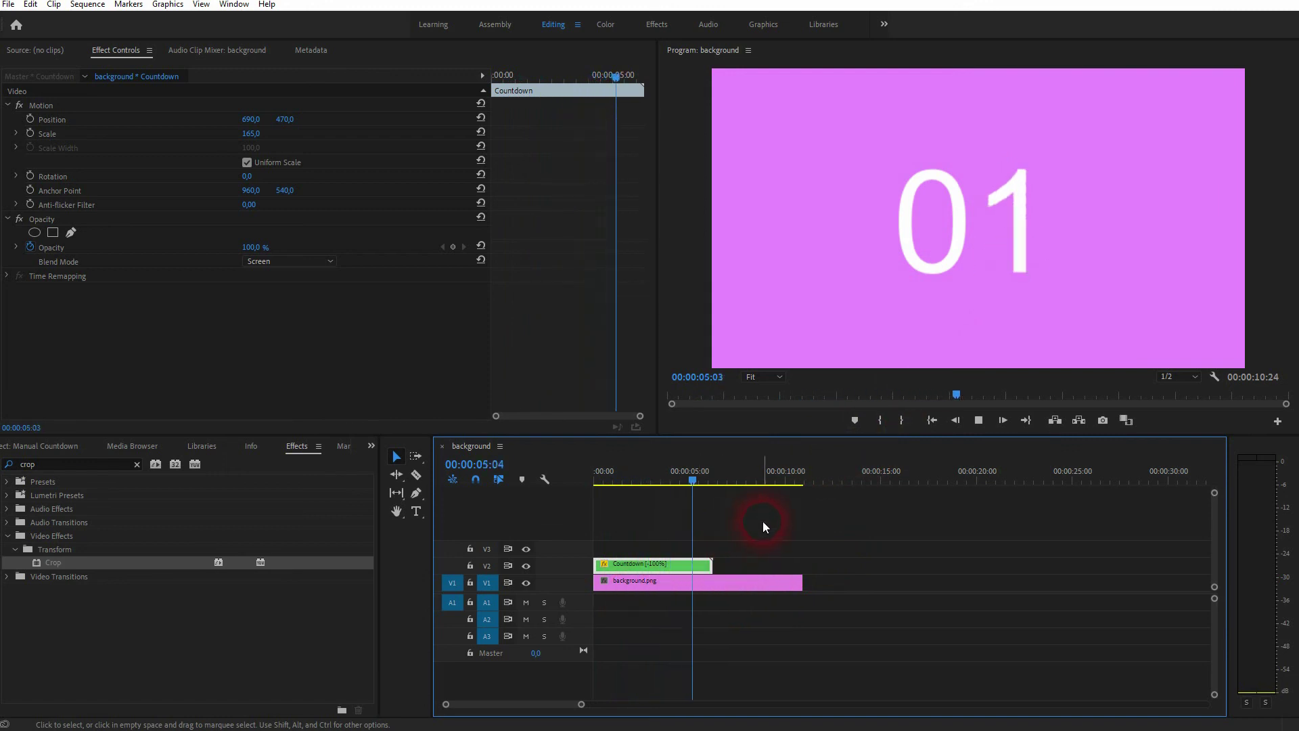
{"action": "key", "text": "space"}
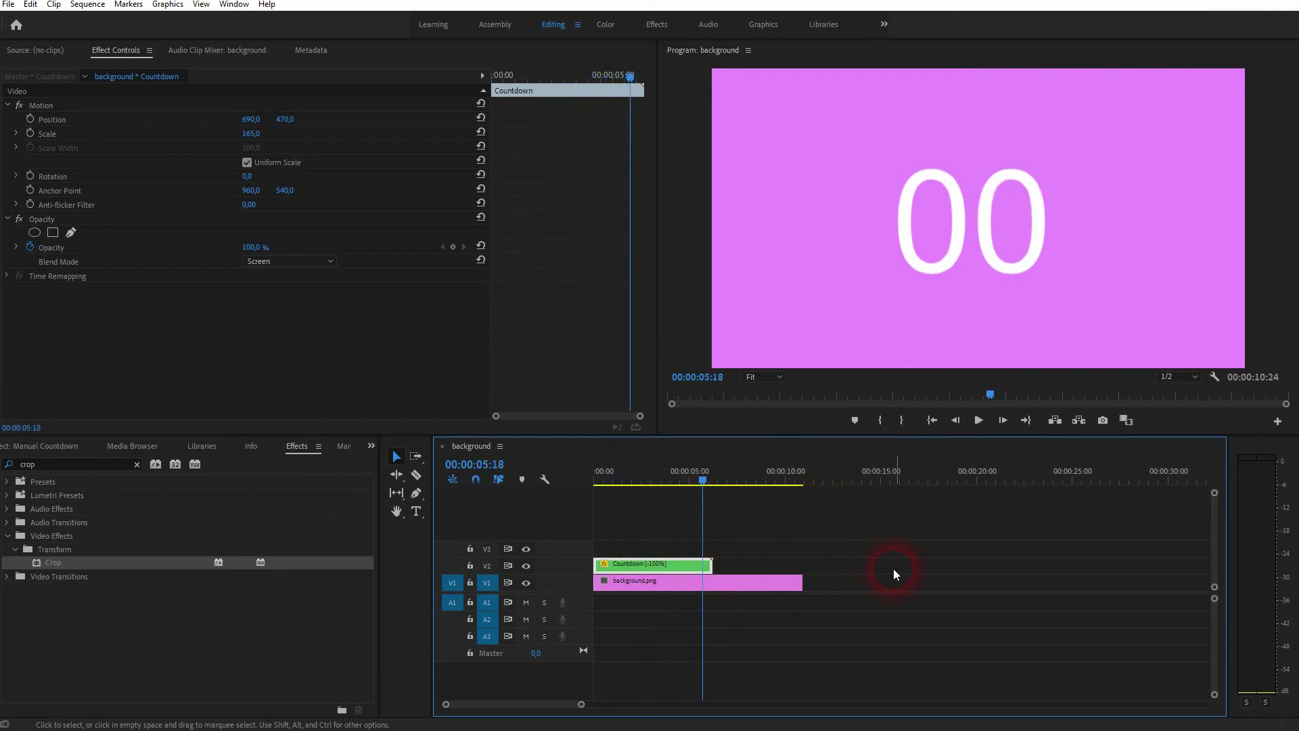